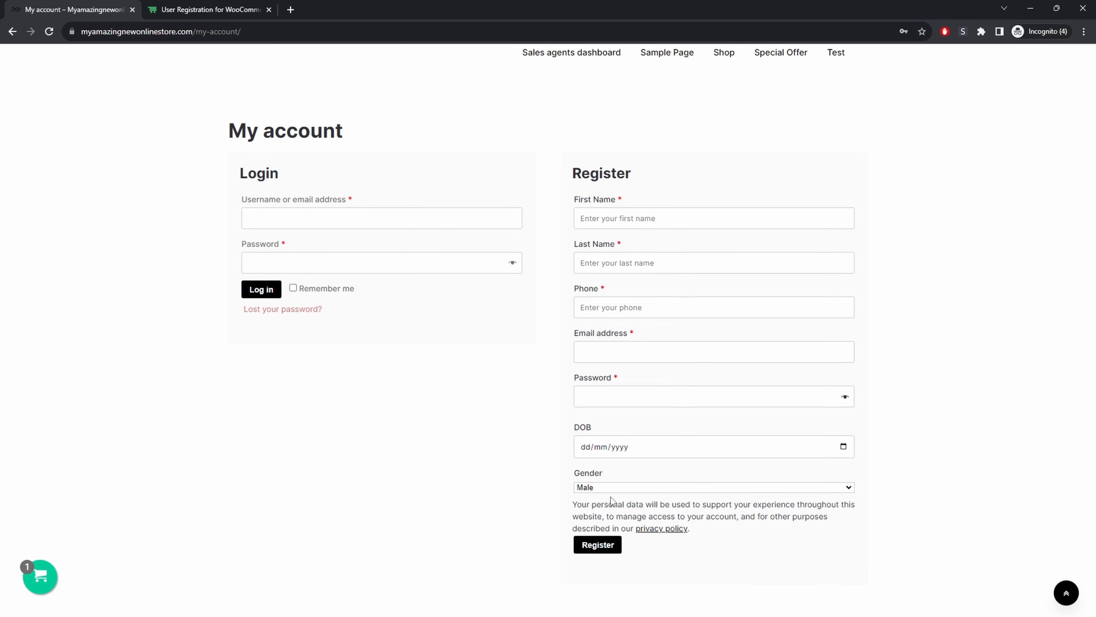
pyautogui.moveTo(575, 378); pyautogui.dragTo(609, 381)
pyautogui.click(218, 10)
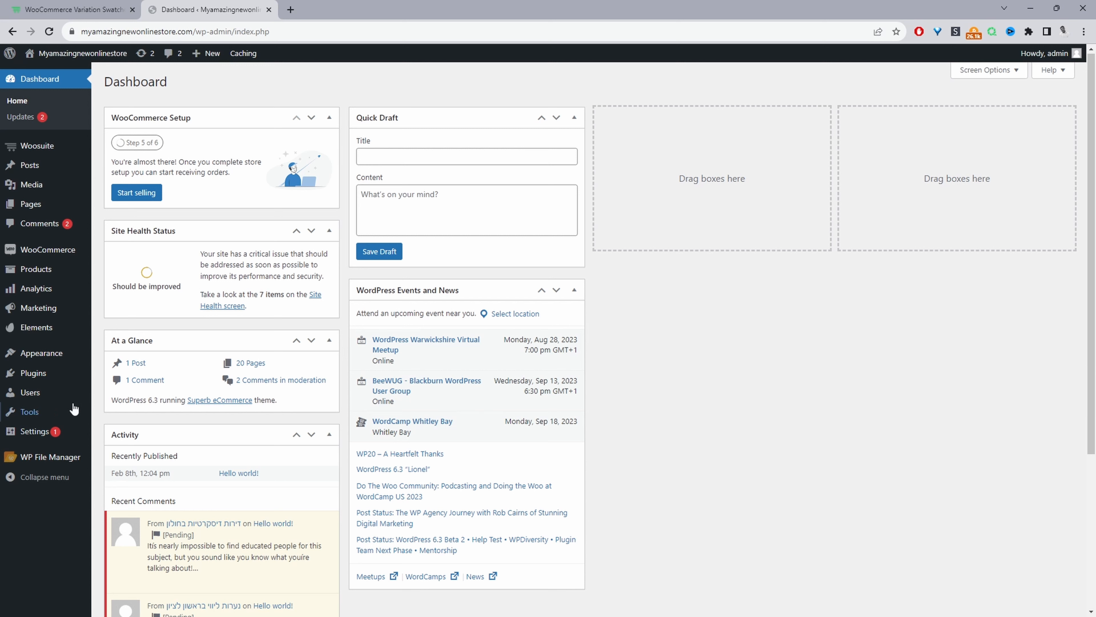
# Open the Woosuite addons page in a new browser tab and enable the User Registration For WooCommerce addon.
pyautogui.moveTo(64, 380)
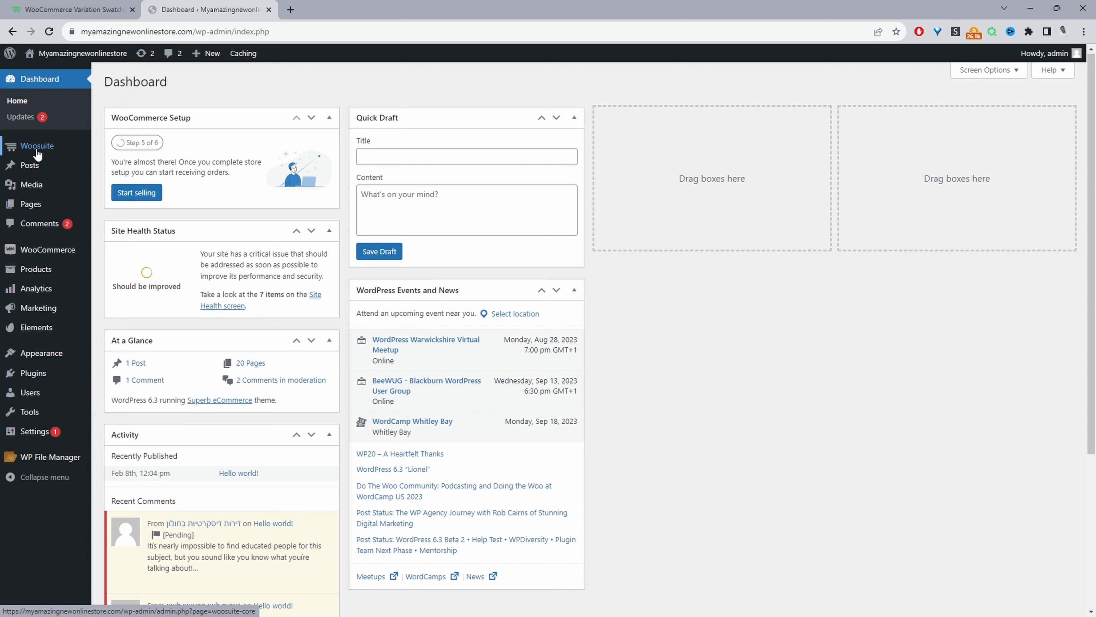
pyautogui.moveTo(65, 151)
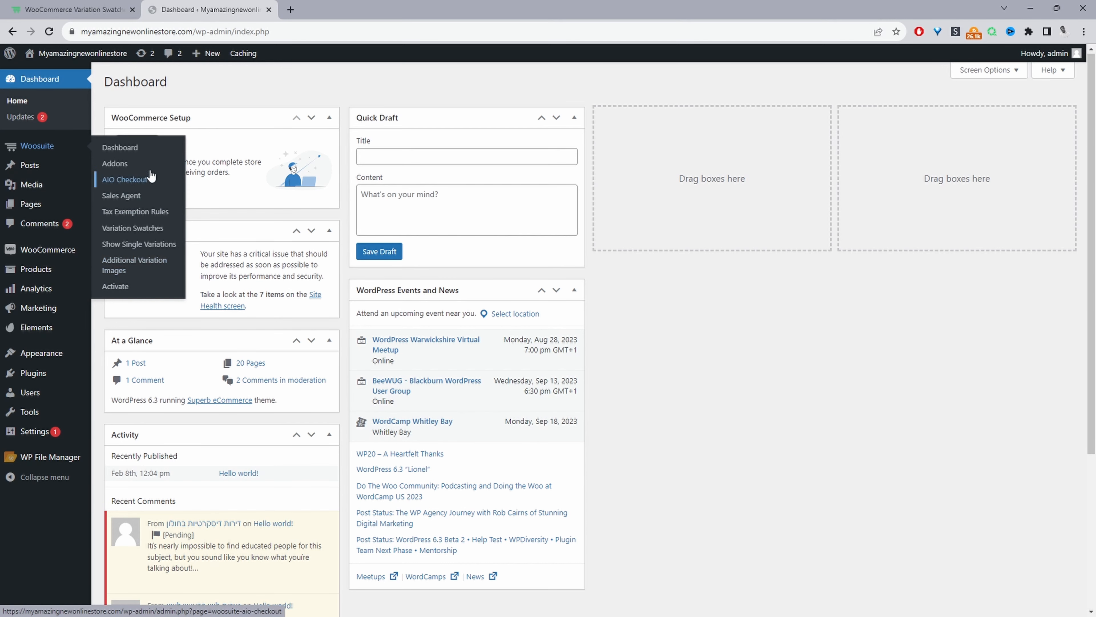
pyautogui.middleClick(124, 165)
pyautogui.click(402, 6)
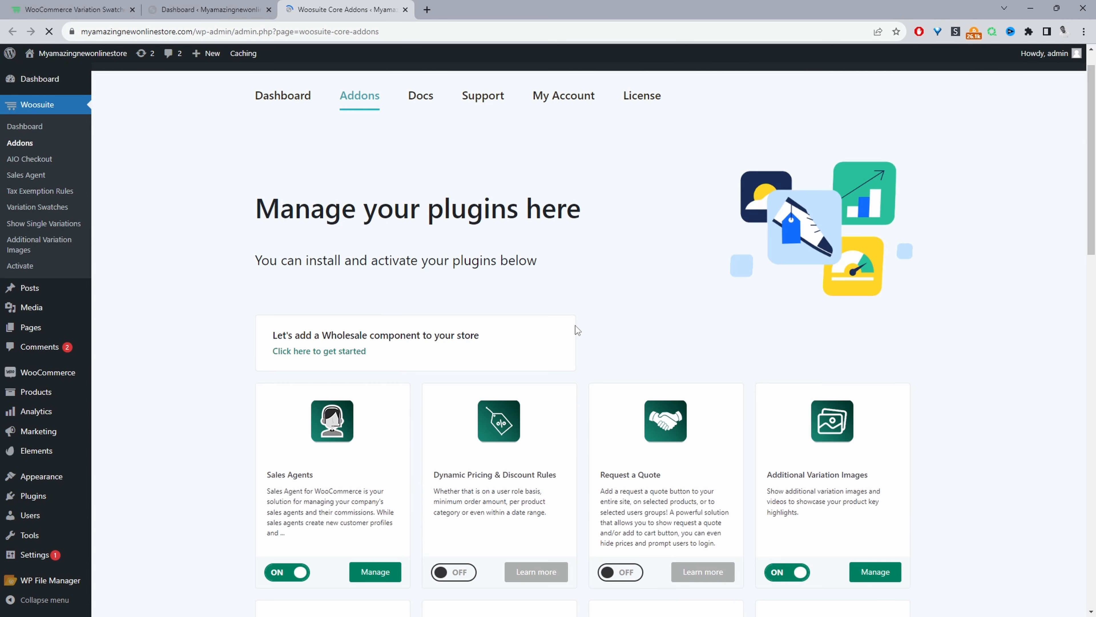
pyautogui.scroll(-7, 576, 329)
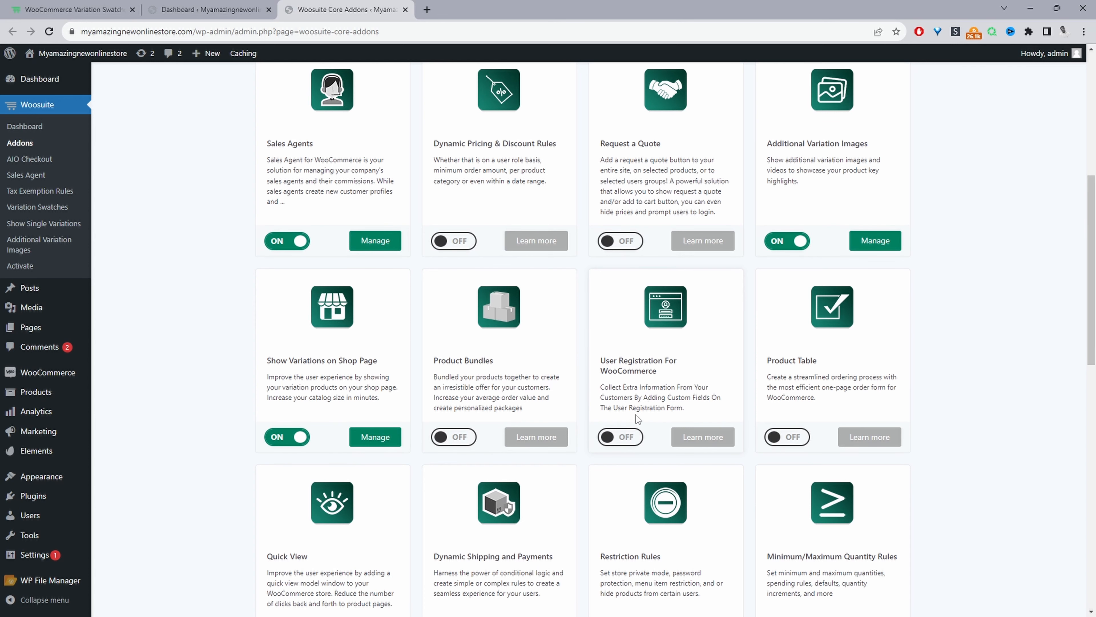
pyautogui.click(620, 439)
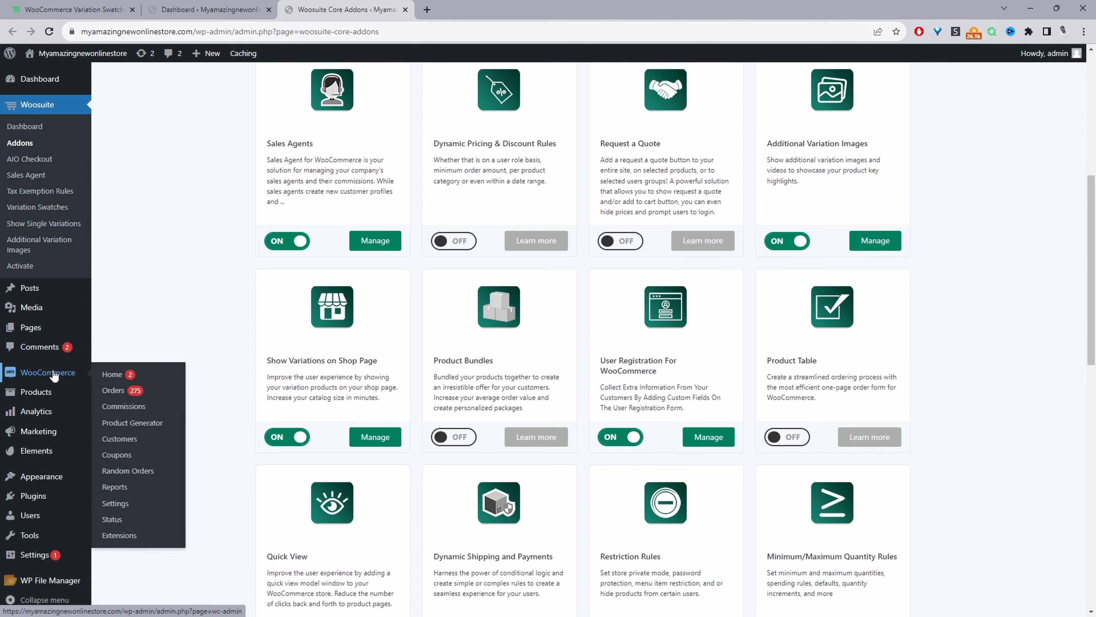
# Review the account creation options in WooCommerce's Accounts & Privacy settings, including the one sending new users a link to set their password.
pyautogui.click(113, 504)
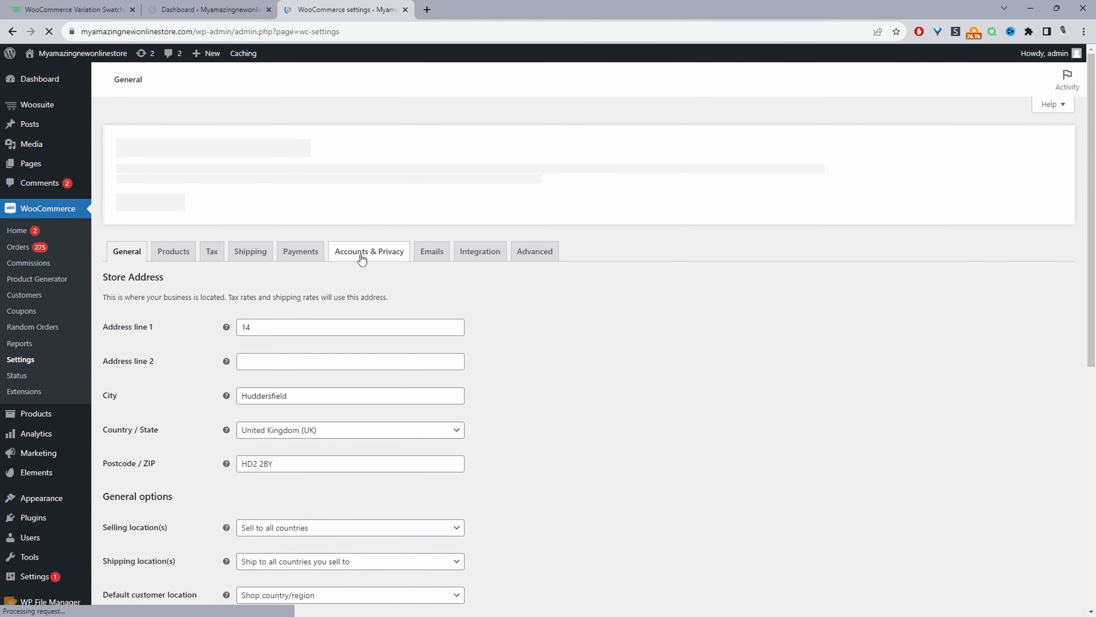
pyautogui.click(370, 257)
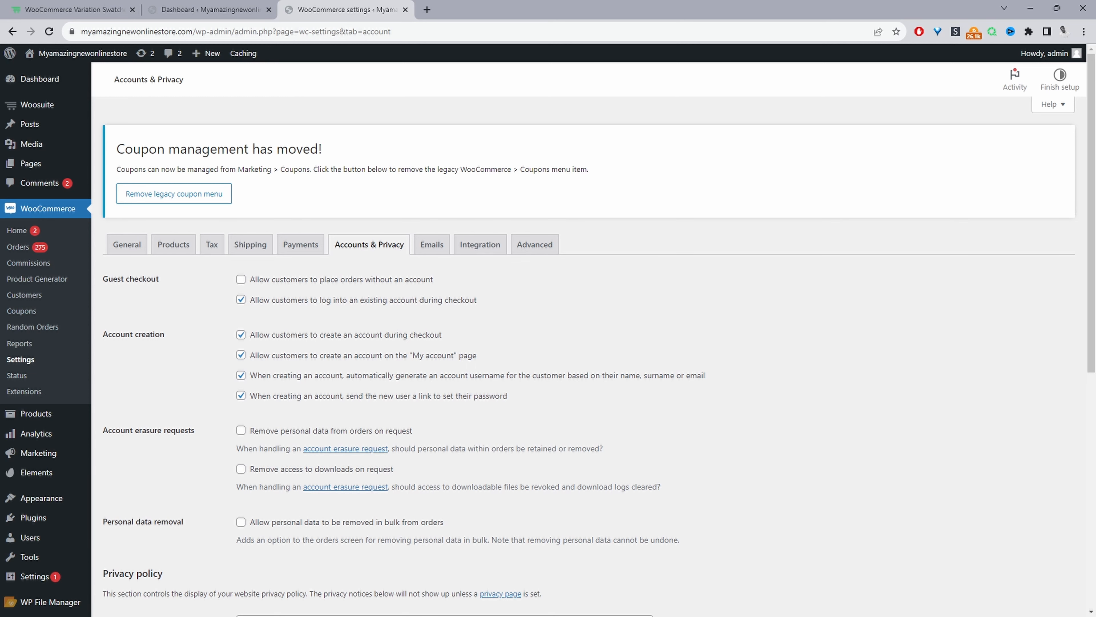
pyautogui.scroll(-1, 222, 384)
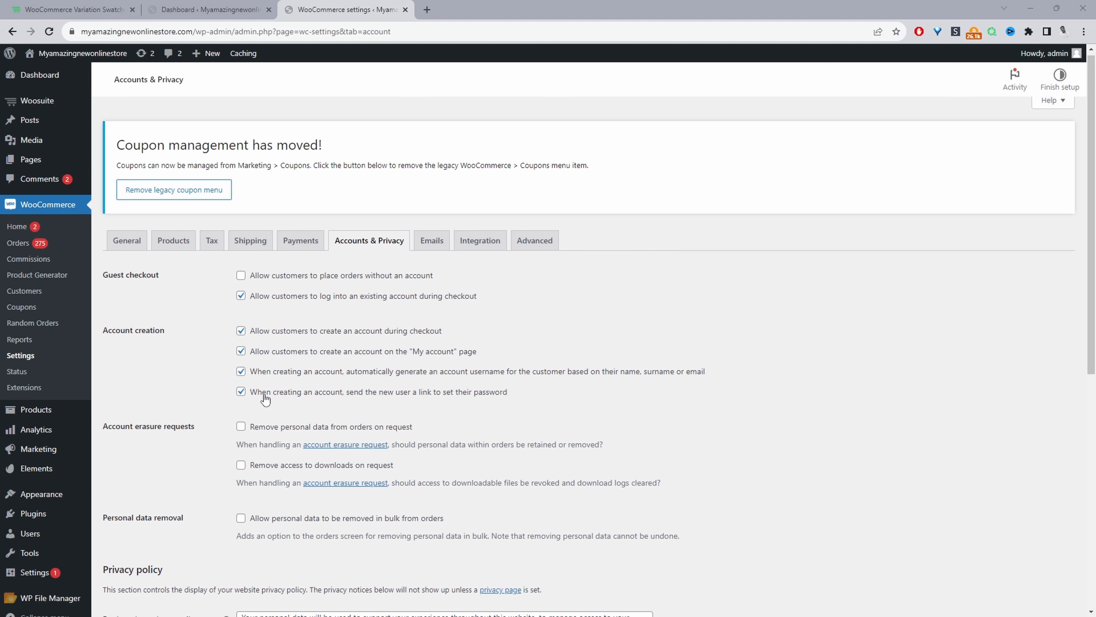
pyautogui.click(240, 391)
pyautogui.click(241, 392)
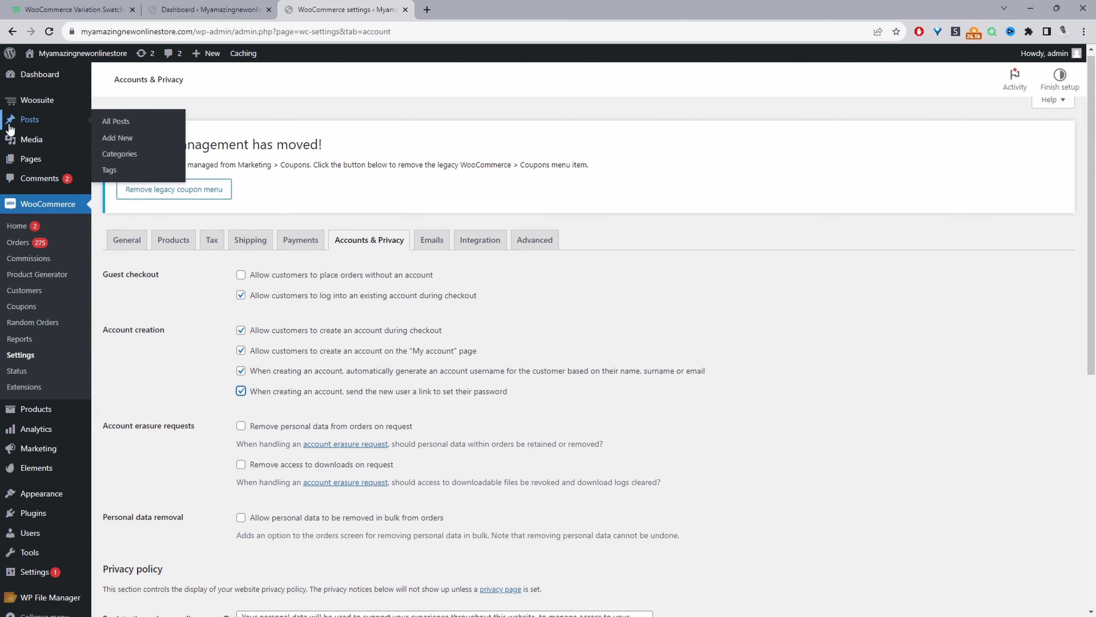
# Open the User Fields list of Woosuite's User Registration settings, leaving the WooCommerce settings without saving.
pyautogui.moveTo(42, 104)
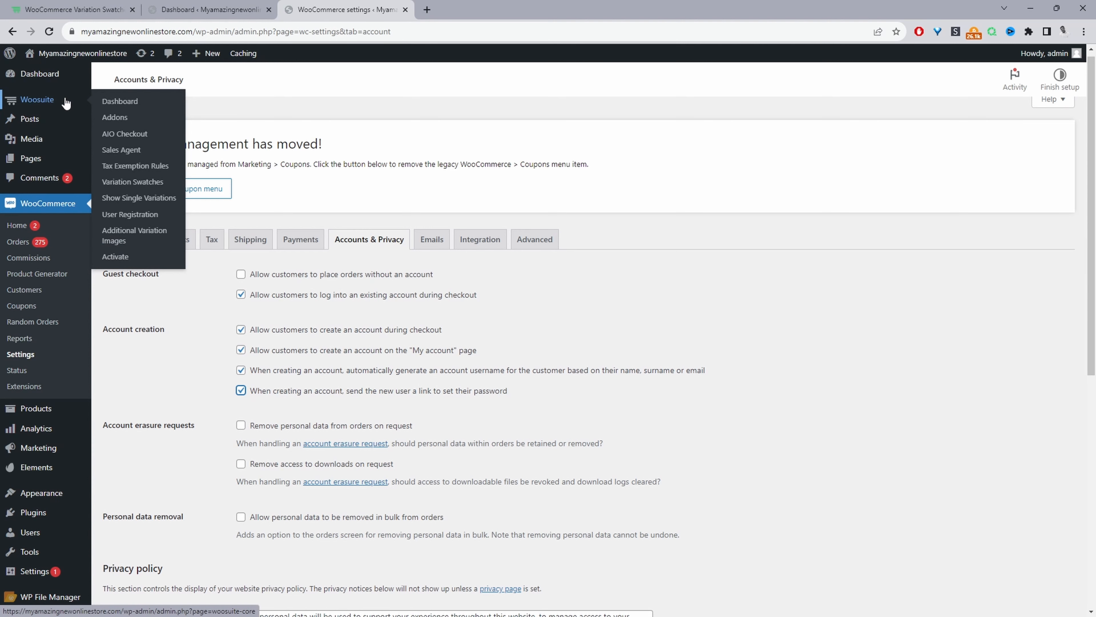
pyautogui.click(124, 215)
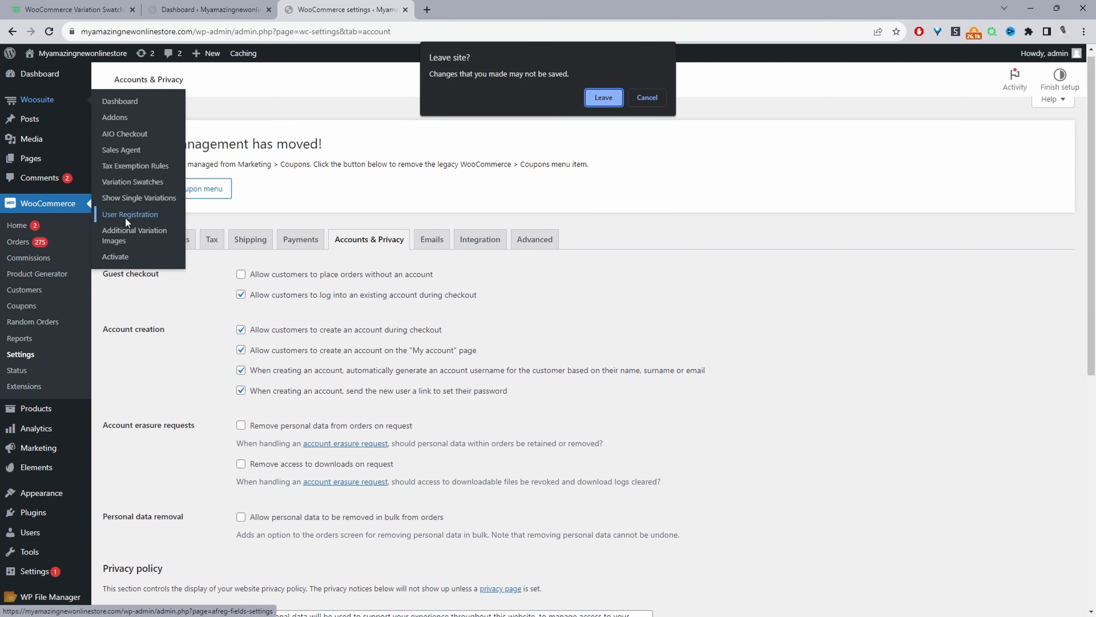
pyautogui.click(603, 98)
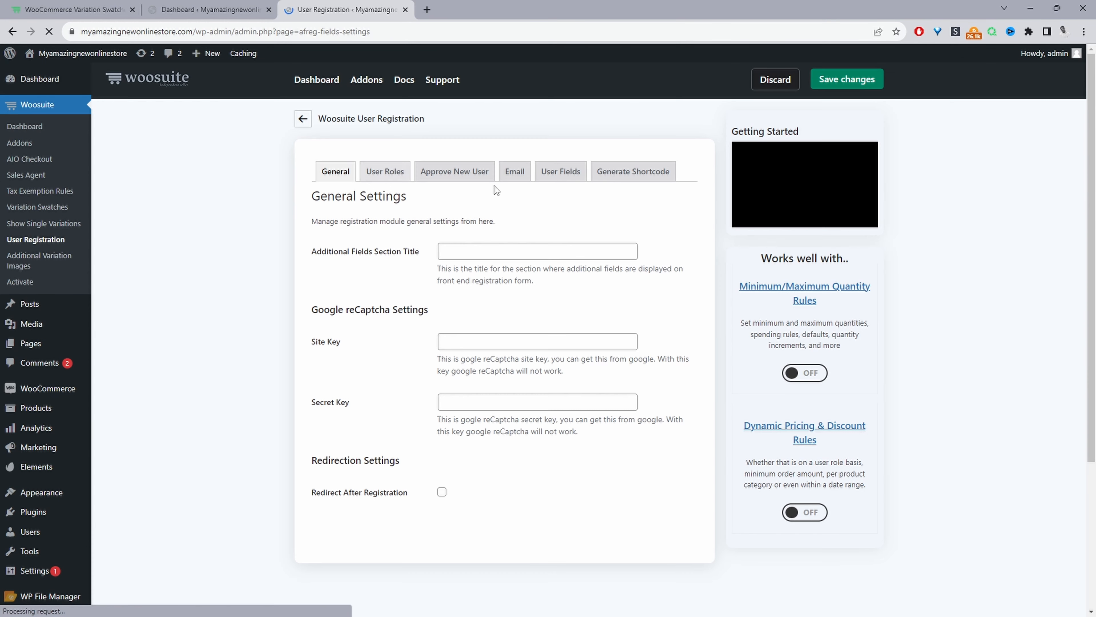
pyautogui.click(556, 175)
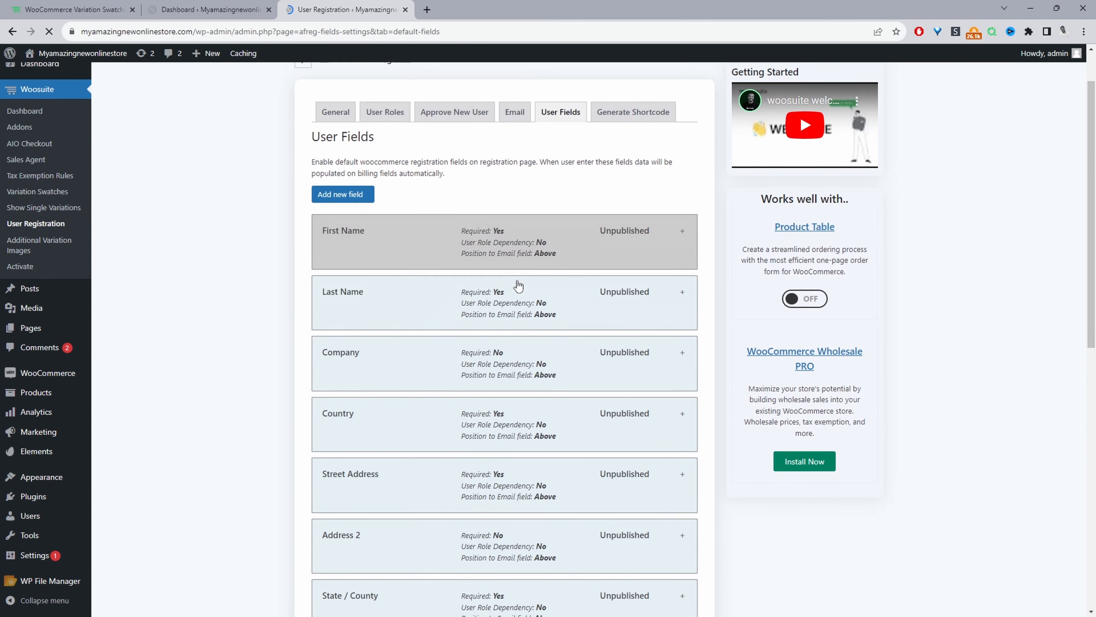
pyautogui.scroll(-8, 479, 357)
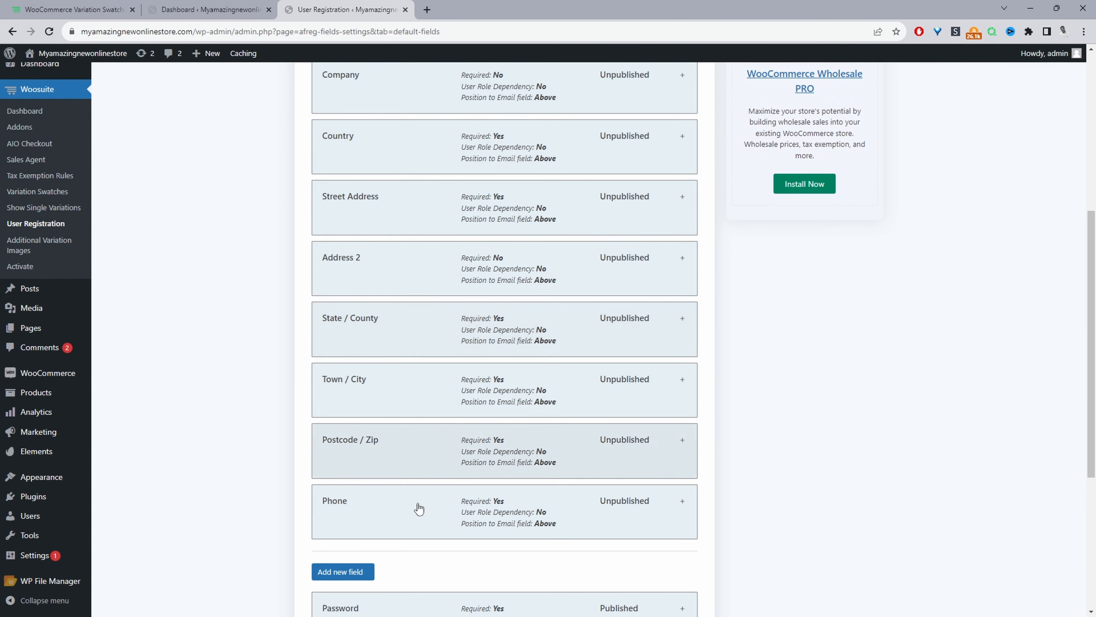
pyautogui.scroll(7, 468, 475)
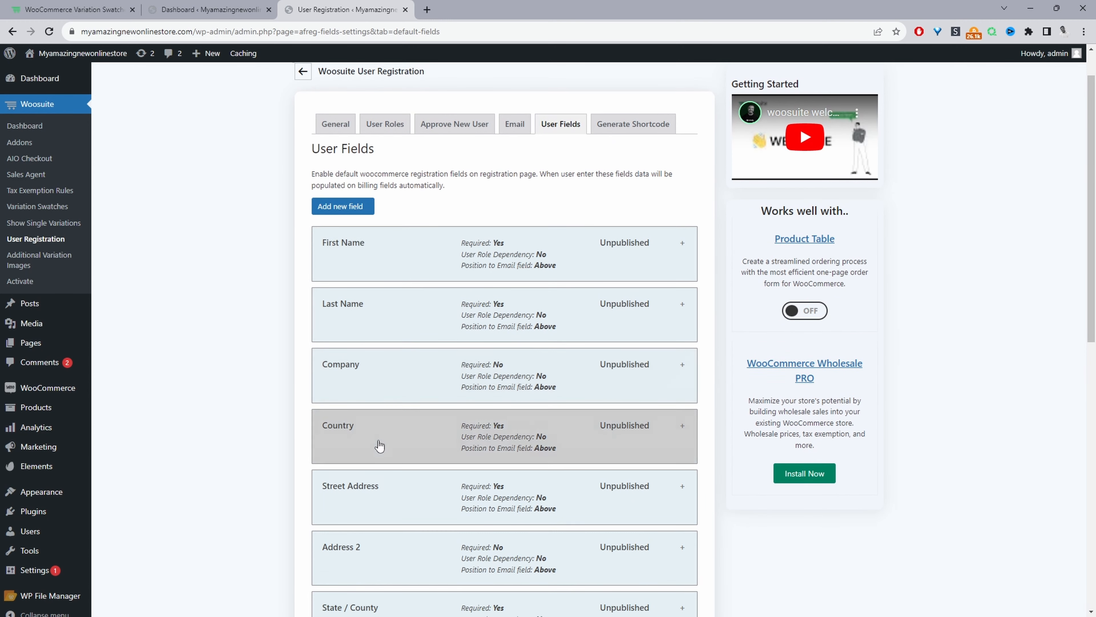
# Add a new registration field in the section containing the Password field and label it DOB.
pyautogui.scroll(-4, 380, 436)
pyautogui.scroll(-8, 375, 518)
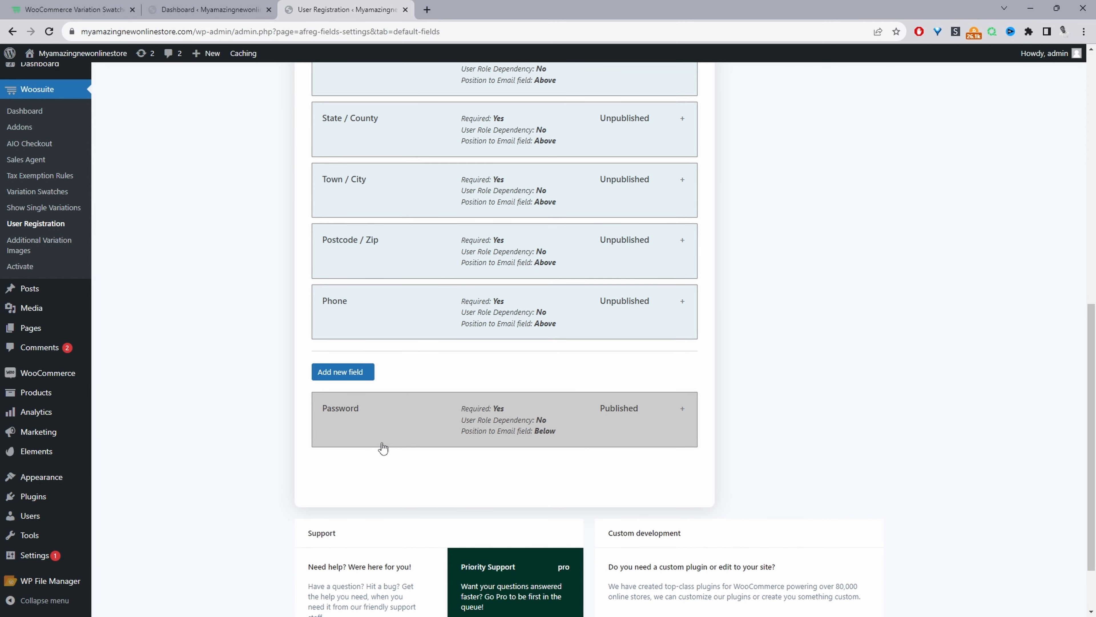
pyautogui.click(341, 374)
pyautogui.click(667, 472)
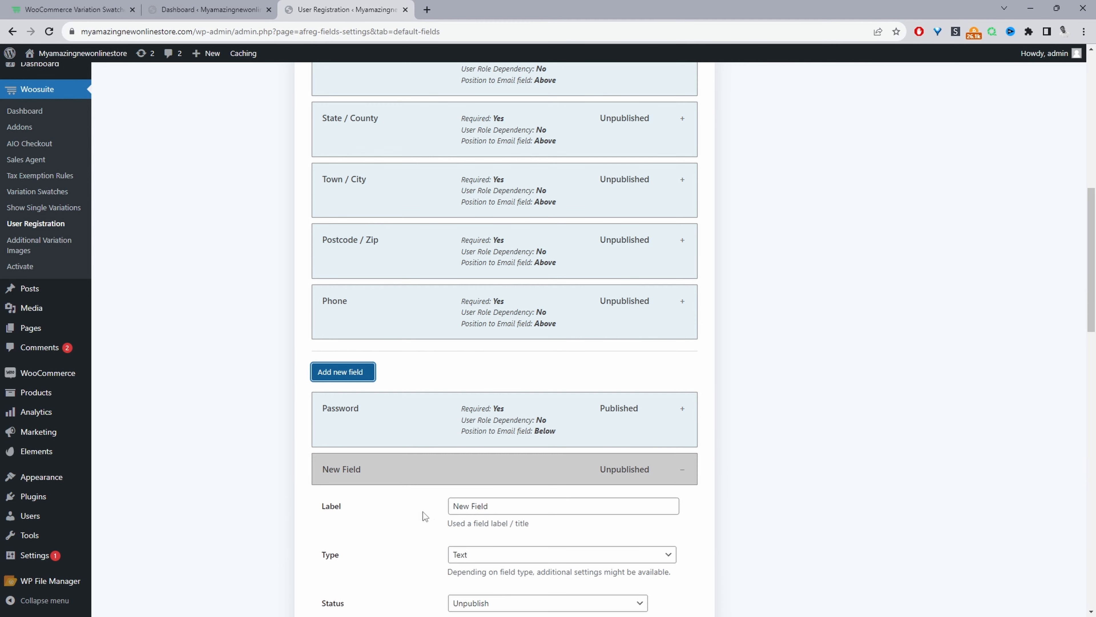
pyautogui.moveTo(509, 506); pyautogui.dragTo(392, 512)
pyautogui.write('DOB')
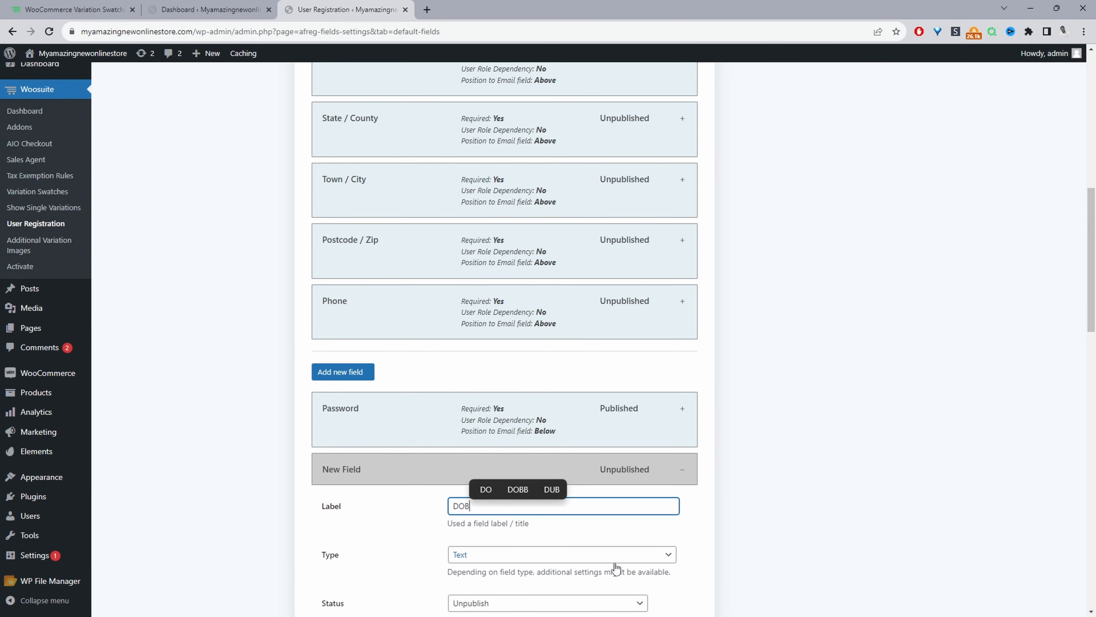
# Set the DOB field's type to Date Picker and its status to Publish.
pyautogui.click(626, 557)
pyautogui.scroll(-1, 626, 559)
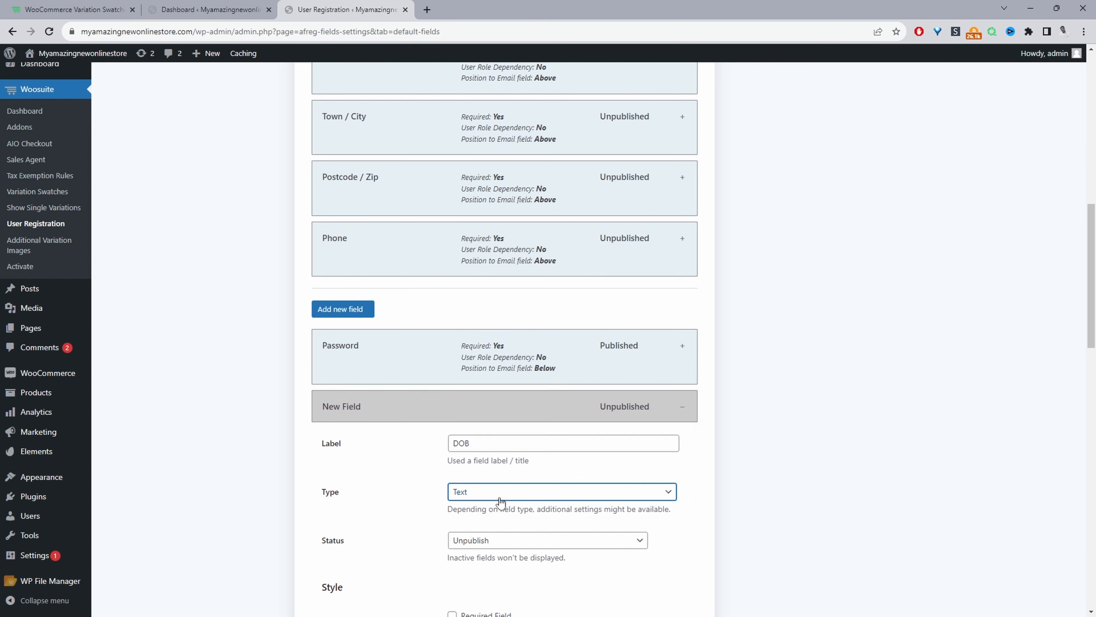
pyautogui.click(475, 494)
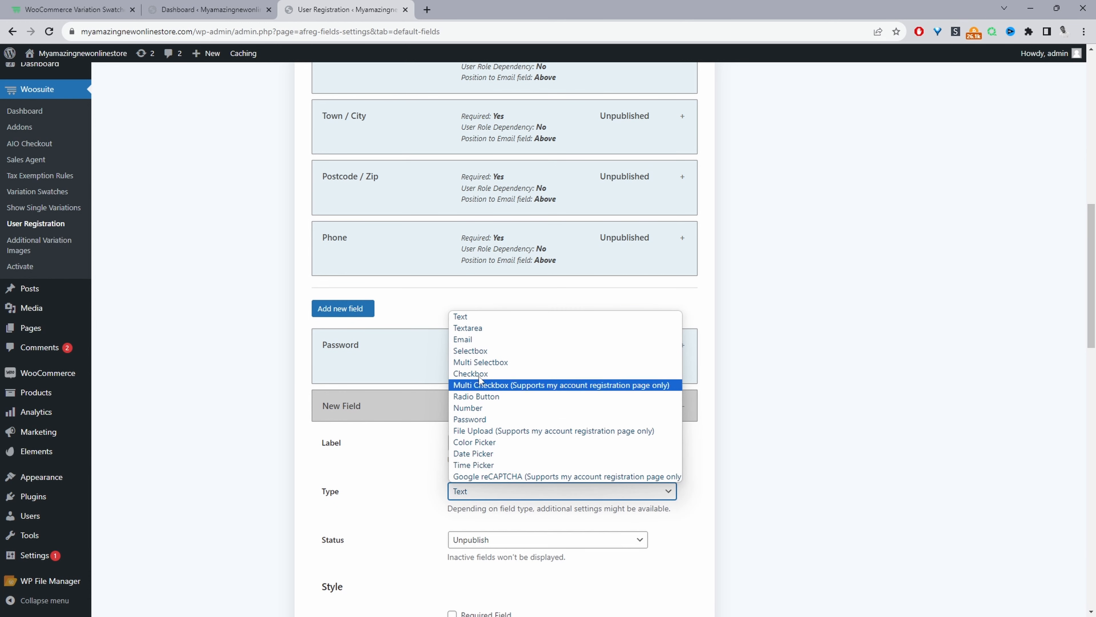
pyautogui.click(486, 453)
pyautogui.click(466, 540)
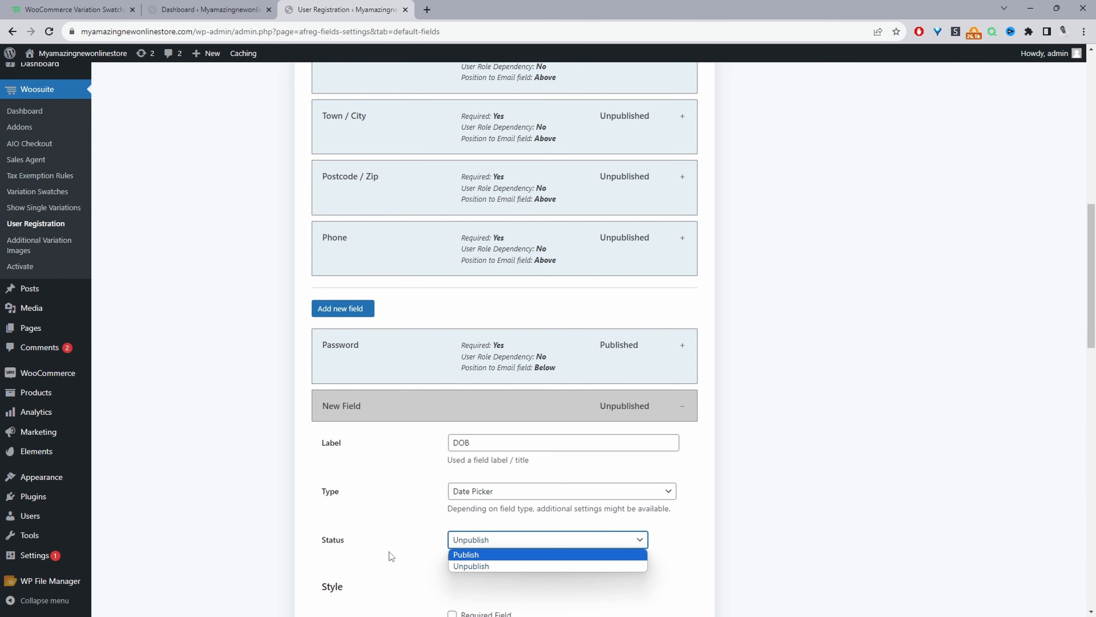
pyautogui.click(466, 555)
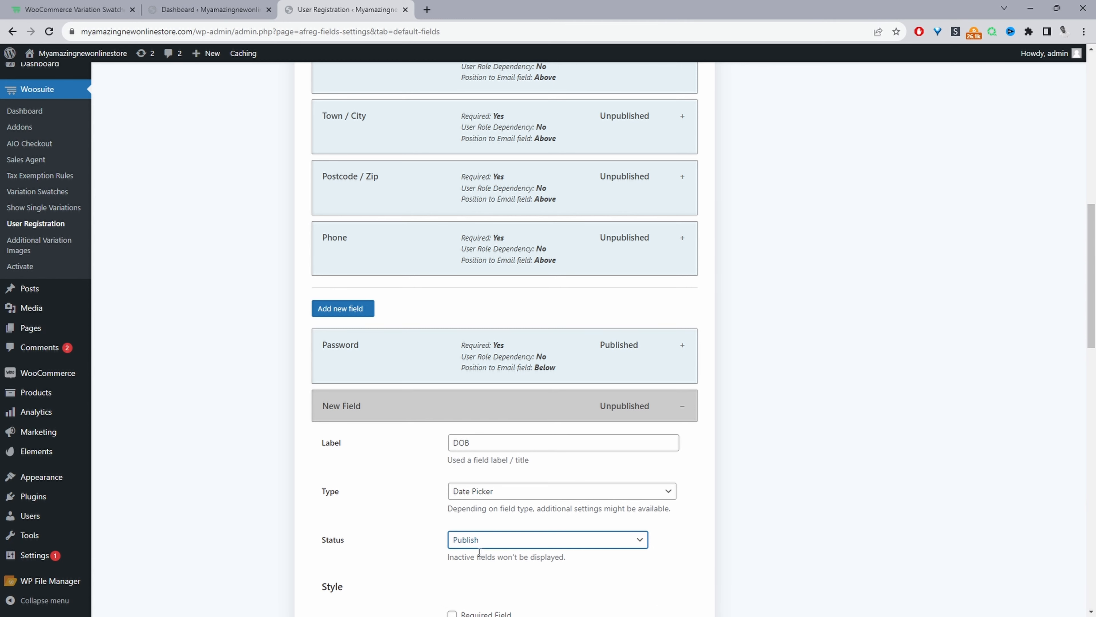
# Enable showing the DOB field in the admin order detail page and order email, keeping Full Width and the Below position.
pyautogui.scroll(-7, 474, 552)
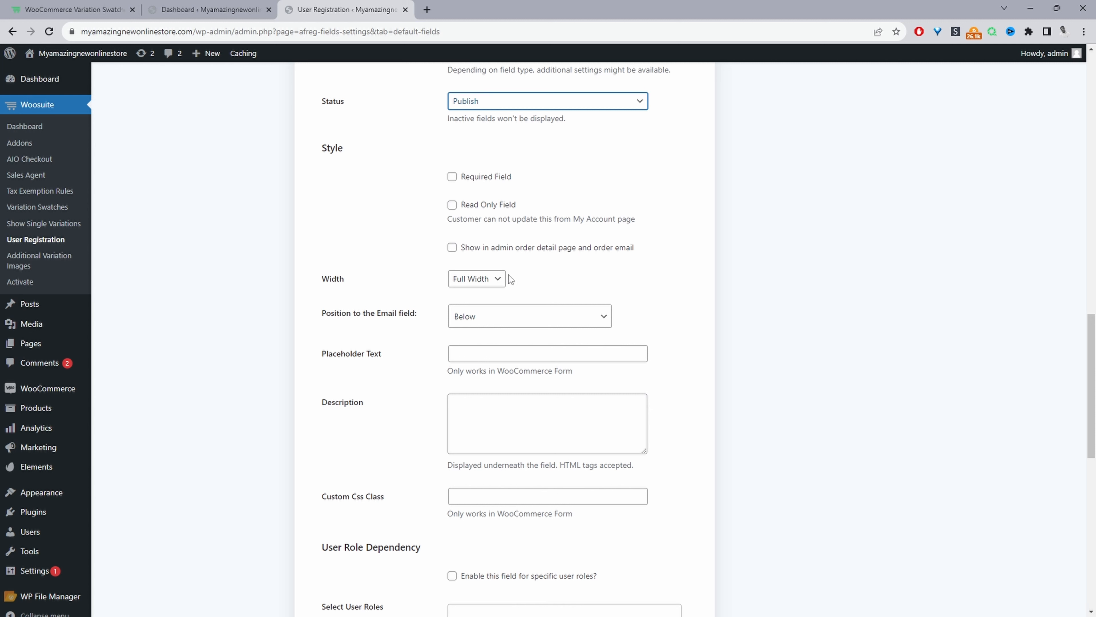
pyautogui.click(452, 247)
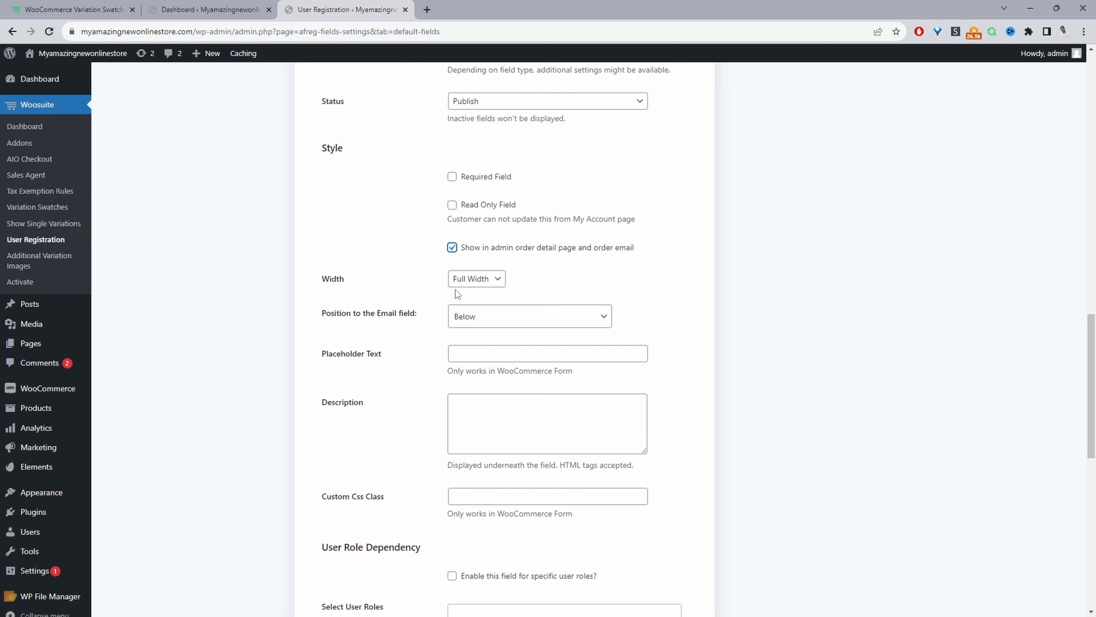
pyautogui.click(471, 281)
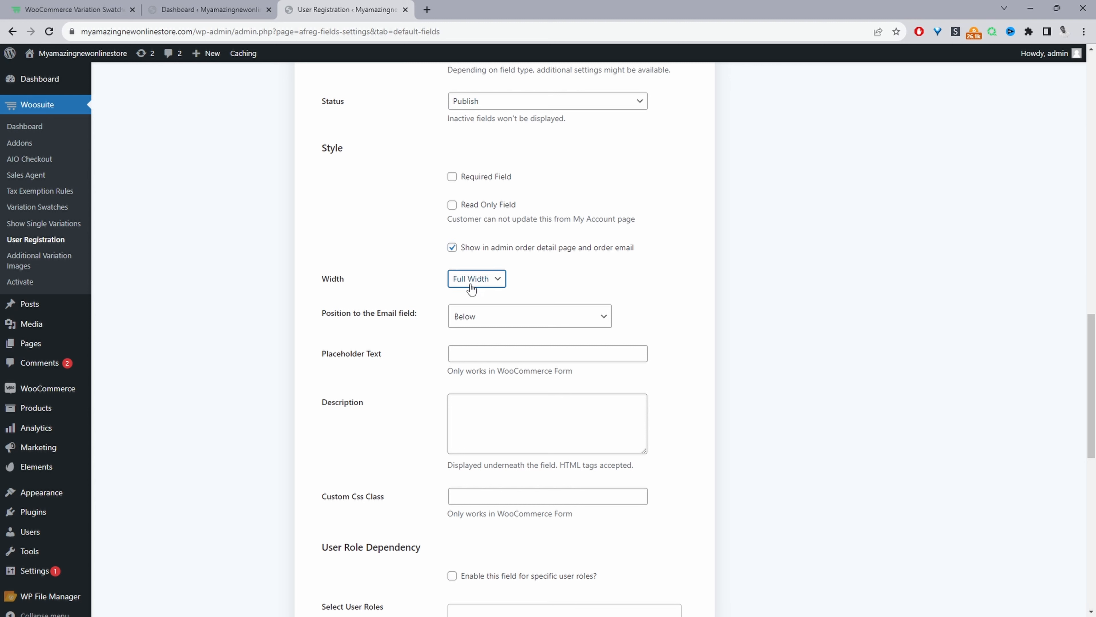
pyautogui.click(470, 325)
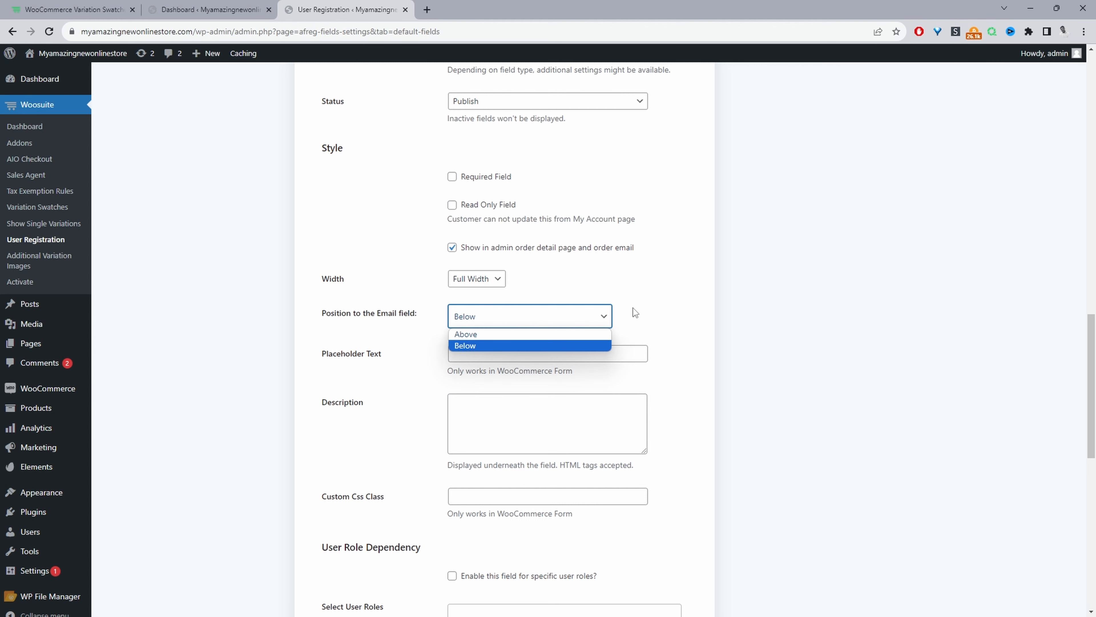
pyautogui.click(637, 297)
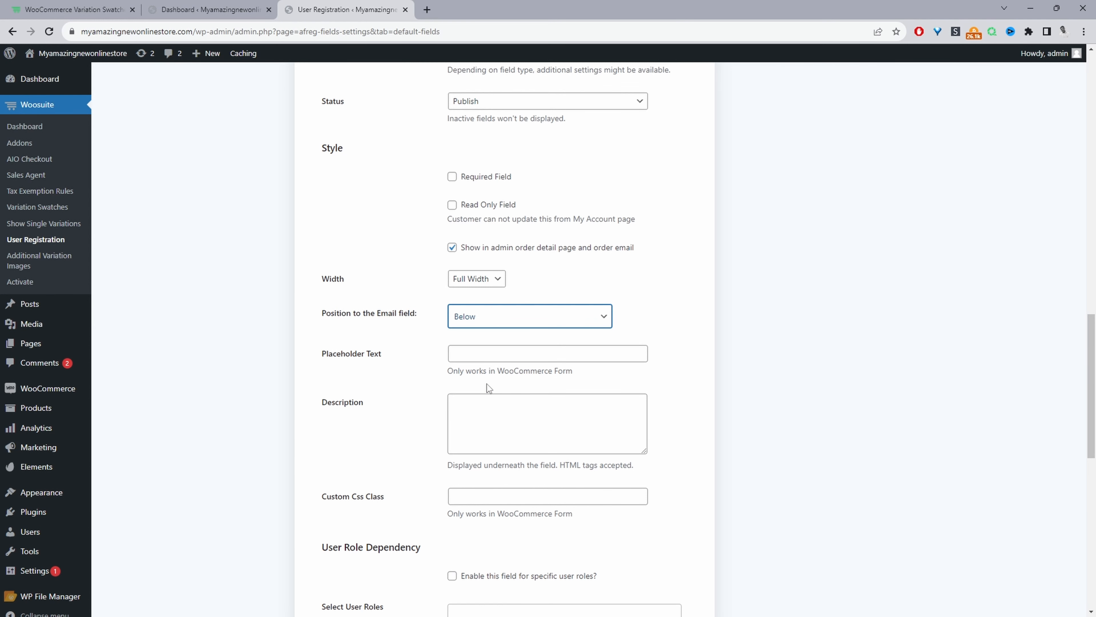
# Try restricting the DOB field to the Wholesale Customer role and clear the restriction again.
pyautogui.scroll(-3, 488, 387)
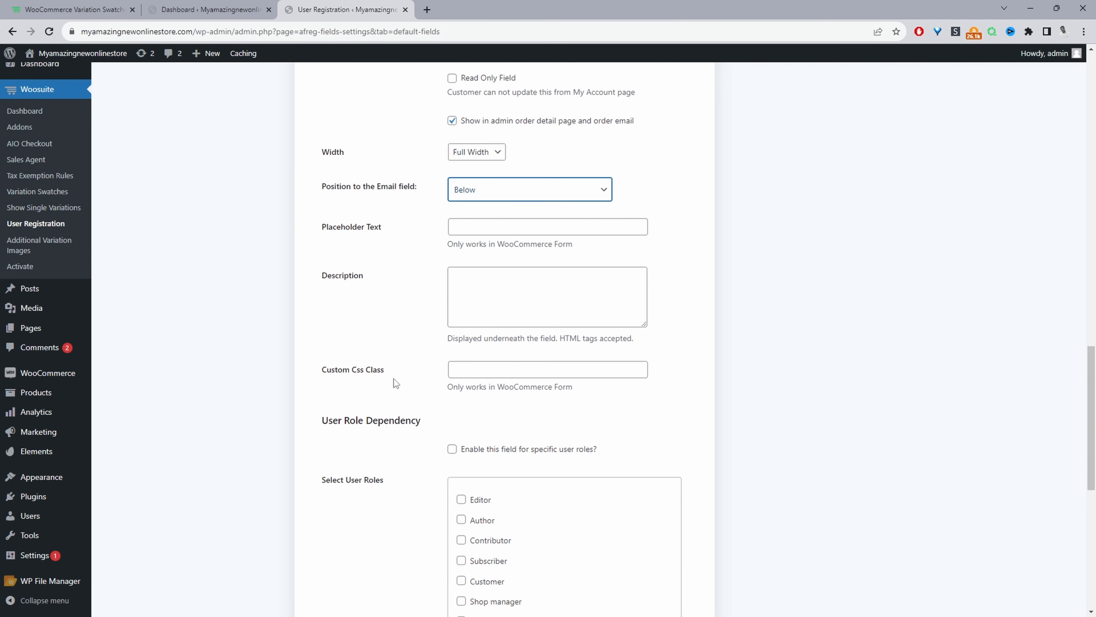
pyautogui.scroll(-4, 395, 383)
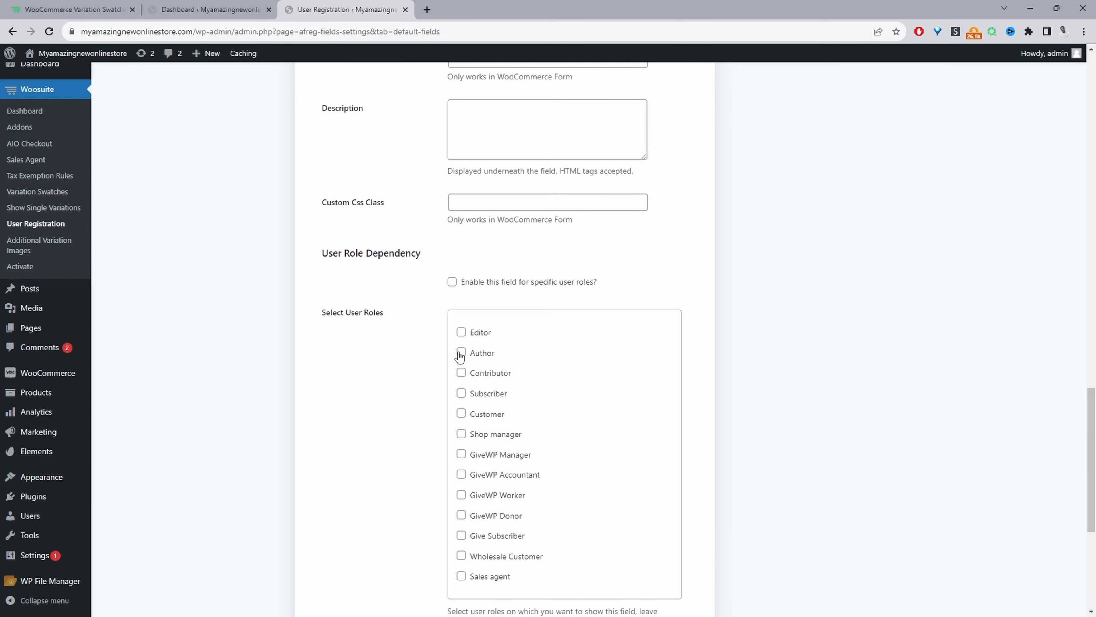
pyautogui.click(452, 282)
pyautogui.click(462, 558)
pyautogui.scroll(-1, 422, 323)
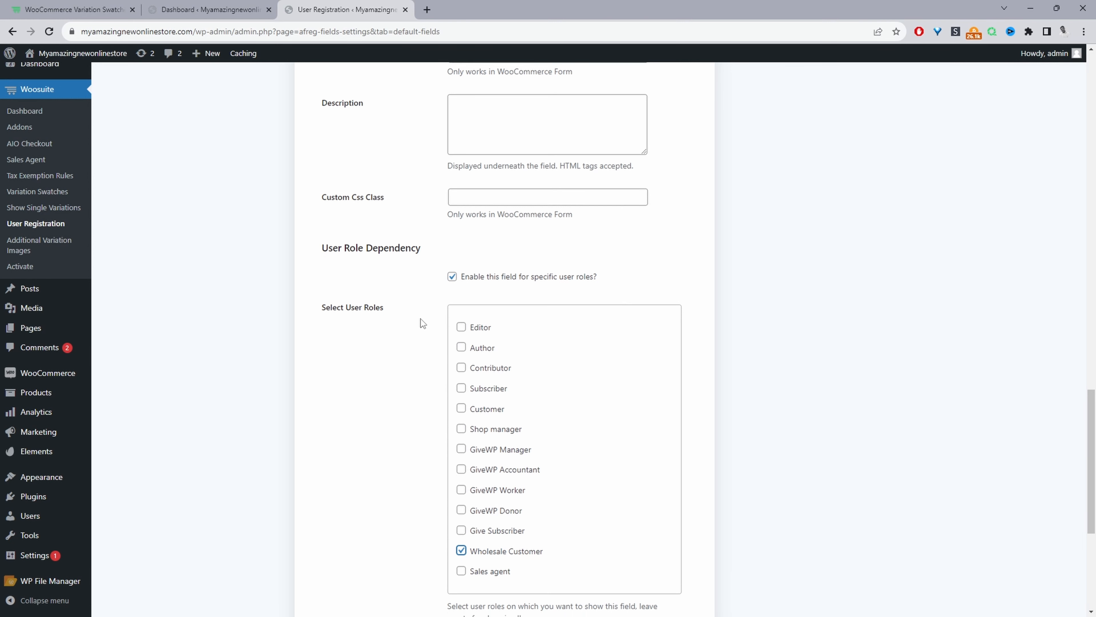
pyautogui.scroll(-3, 422, 323)
pyautogui.click(461, 404)
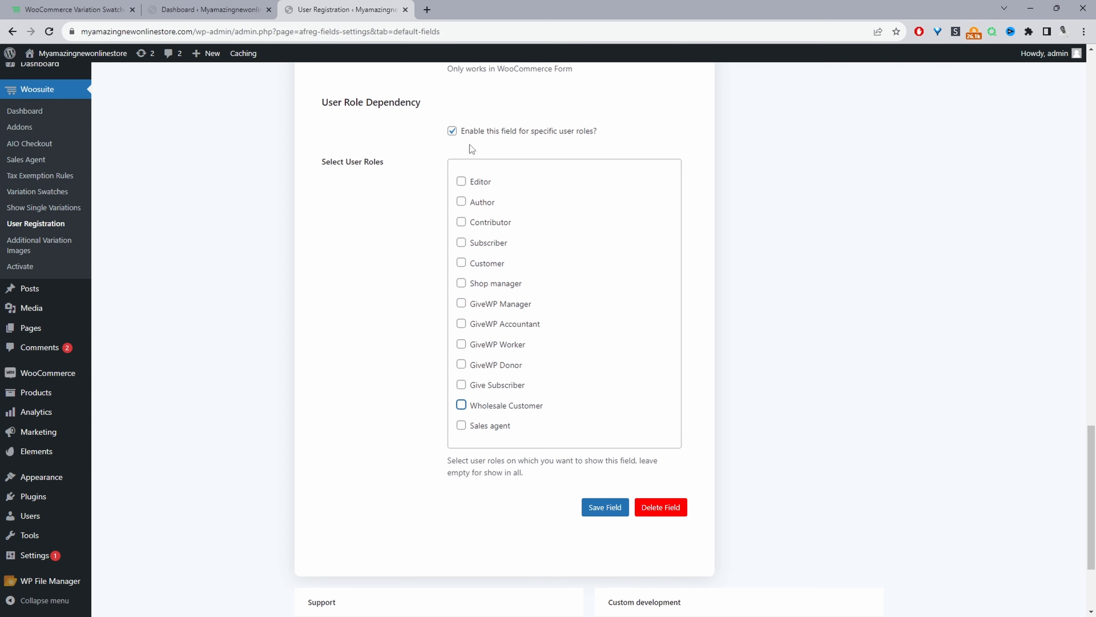
pyautogui.click(453, 131)
# Save the DOB field and dismiss the save message.
pyautogui.scroll(-1, 426, 385)
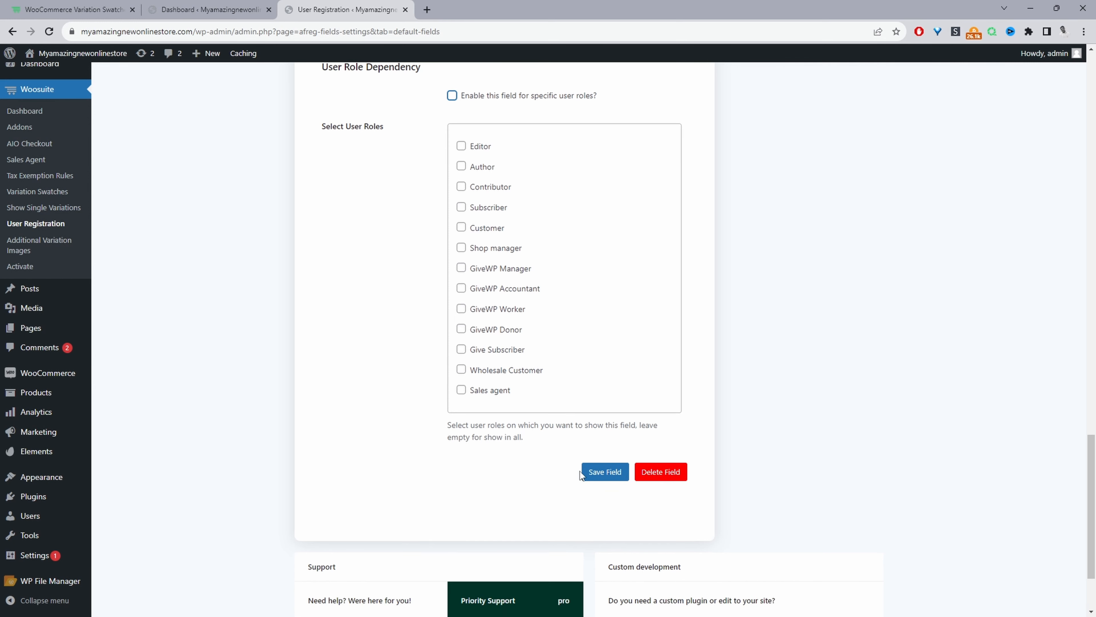
pyautogui.click(604, 476)
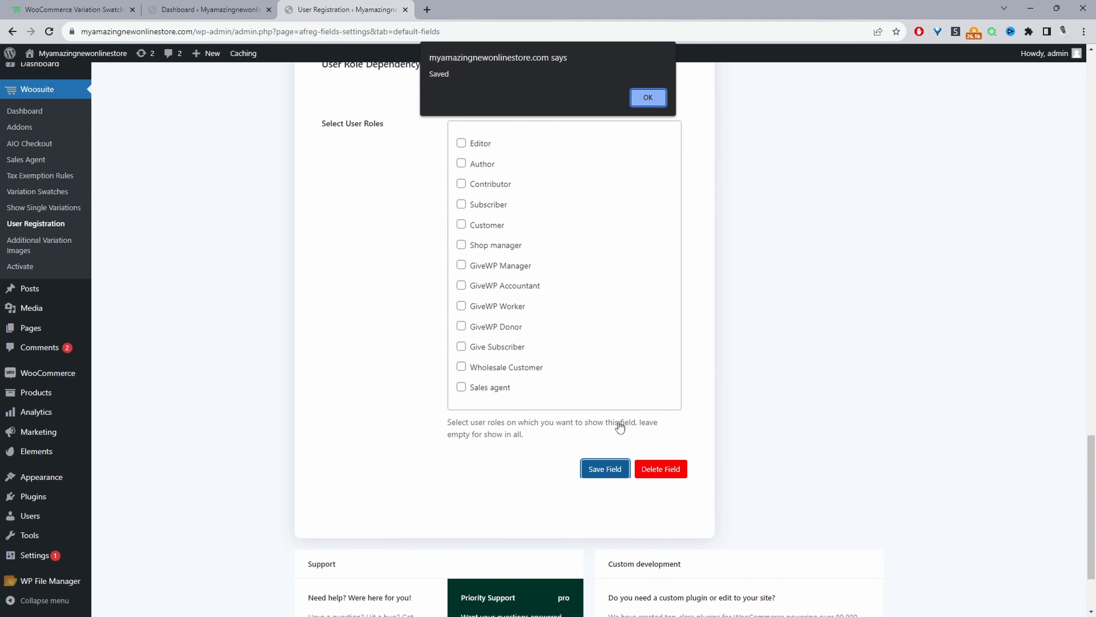
pyautogui.click(654, 98)
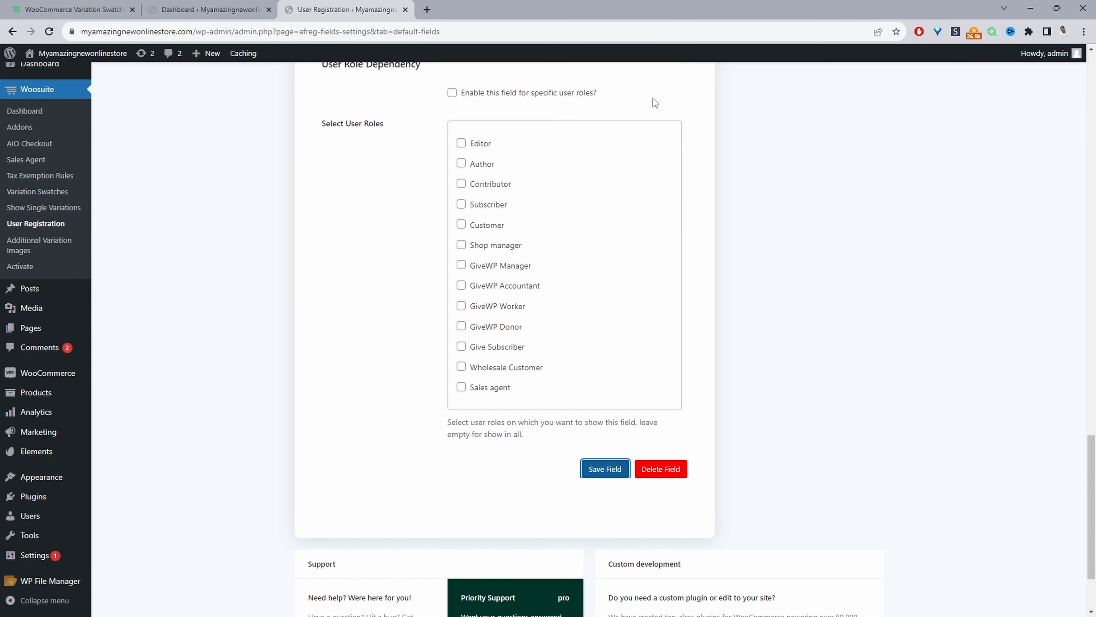
# Open the My account page in the incognito store window, check the registration form's DOB date picker, and return to the WordPress admin.
pyautogui.hotkey('alt', 'Tab')
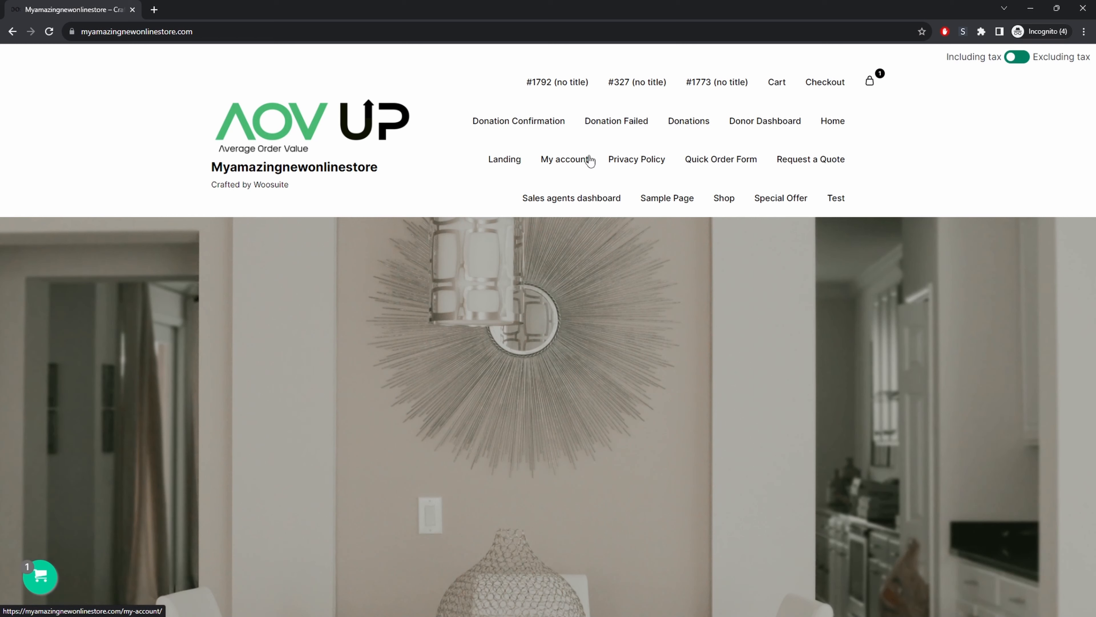
pyautogui.click(570, 161)
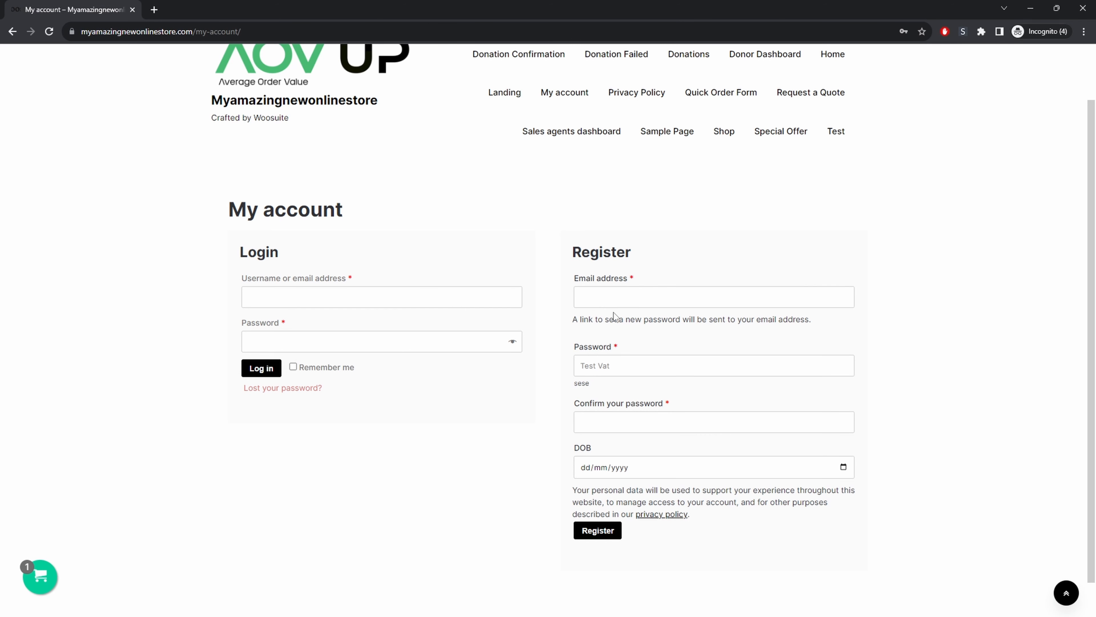
pyautogui.click(604, 296)
pyautogui.click(849, 242)
pyautogui.click(646, 413)
pyautogui.click(841, 467)
pyautogui.click(900, 403)
pyautogui.moveTo(882, 13); pyautogui.dragTo(0, 384)
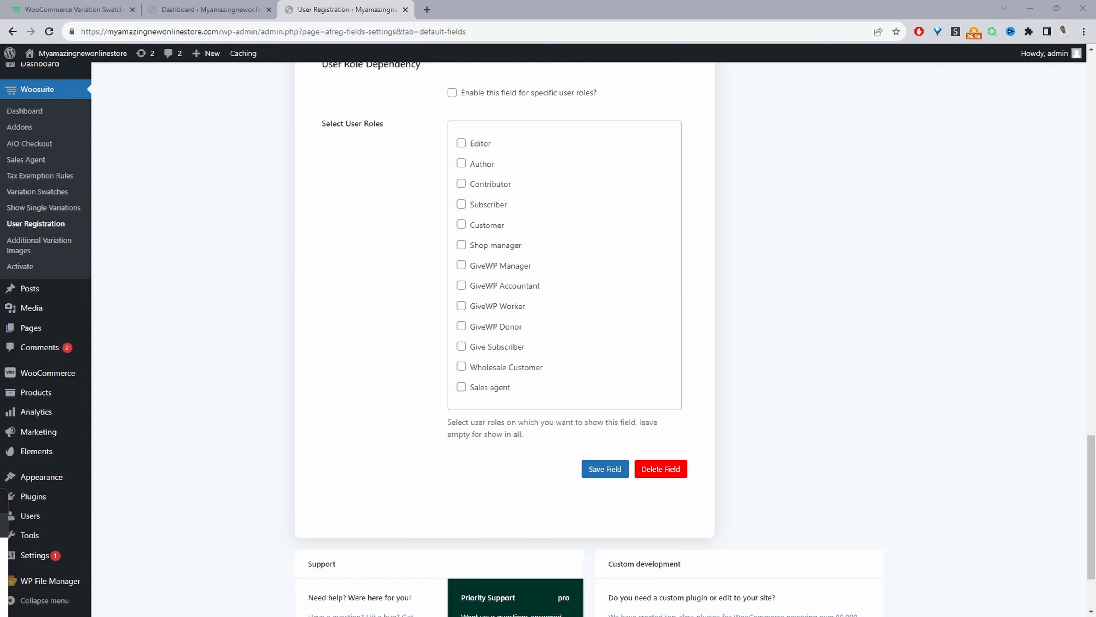
# Expand the Phone field in the user fields list and set its status to Publish.
pyautogui.scroll(3, 359, 310)
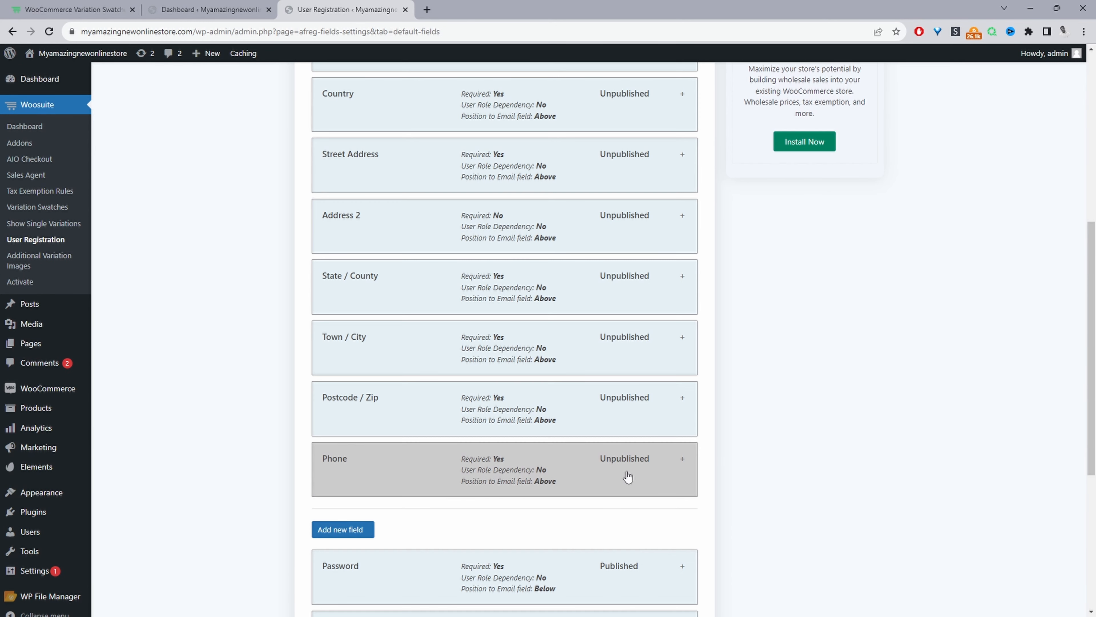
pyautogui.click(631, 472)
pyautogui.scroll(-5, 543, 469)
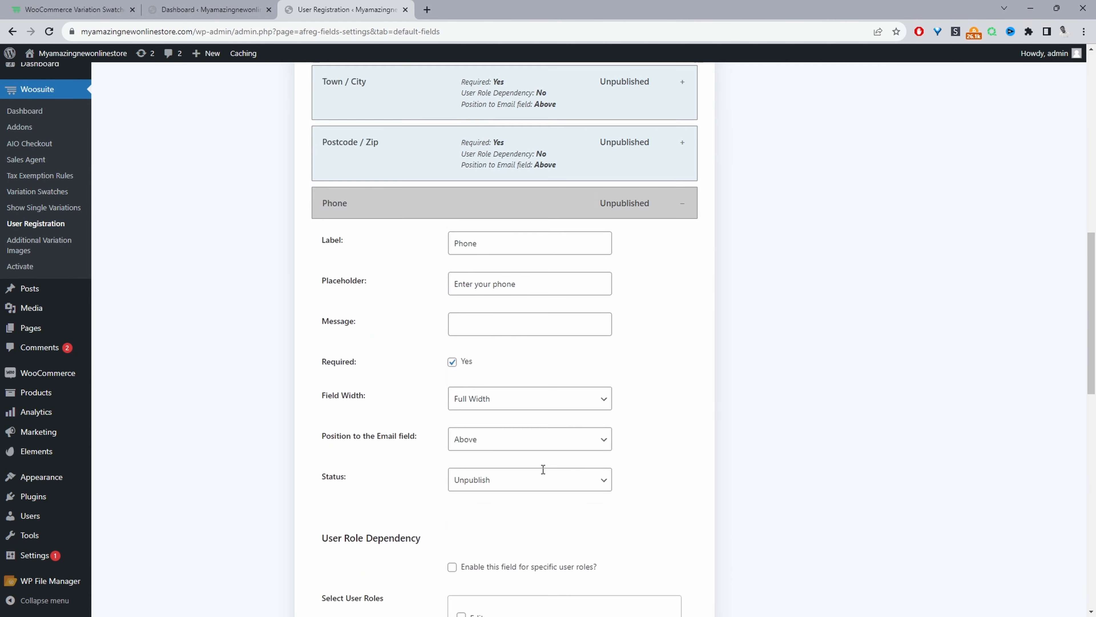
pyautogui.click(504, 473)
pyautogui.click(503, 495)
pyautogui.scroll(-2, 701, 474)
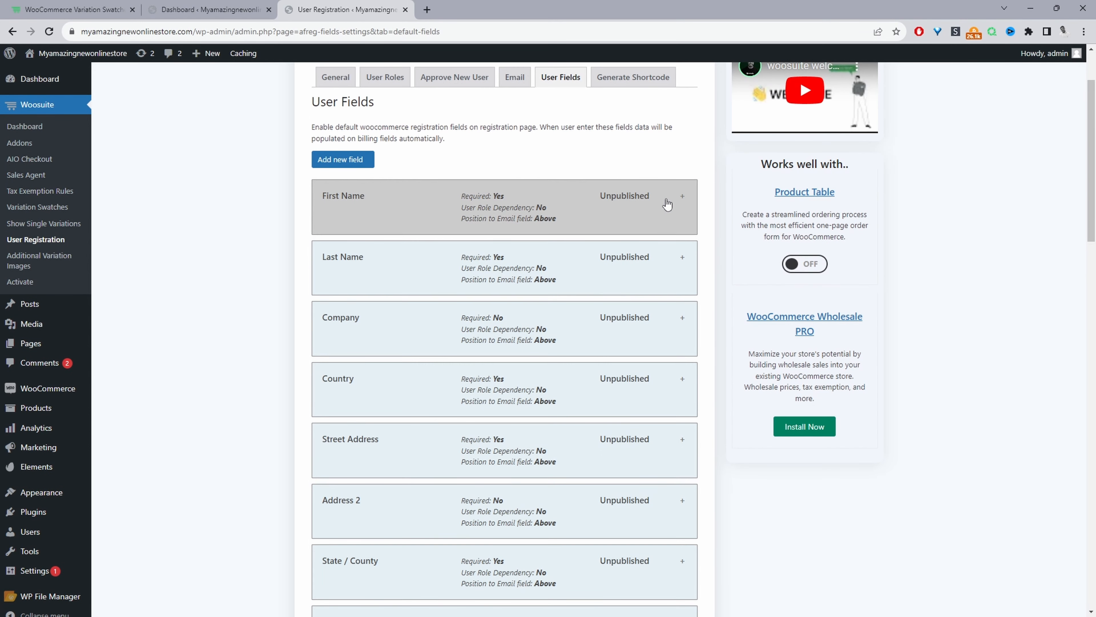
# Expand the First Name field in the user fields list and set its status to Publish.
pyautogui.click(666, 203)
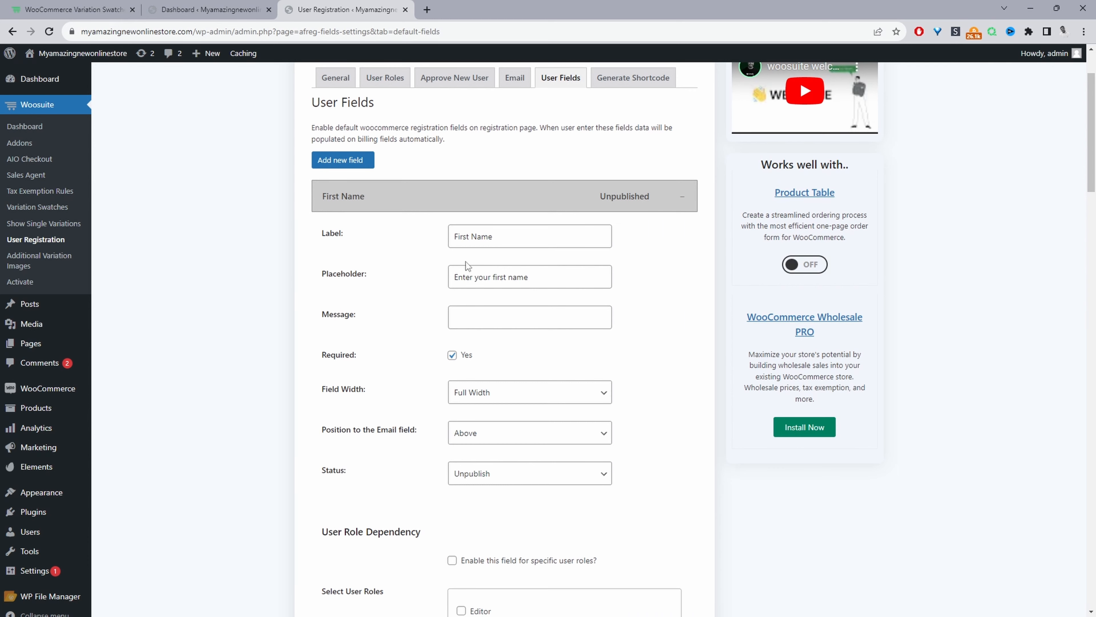
pyautogui.scroll(-3, 467, 265)
pyautogui.click(494, 335)
pyautogui.click(468, 336)
pyautogui.click(472, 341)
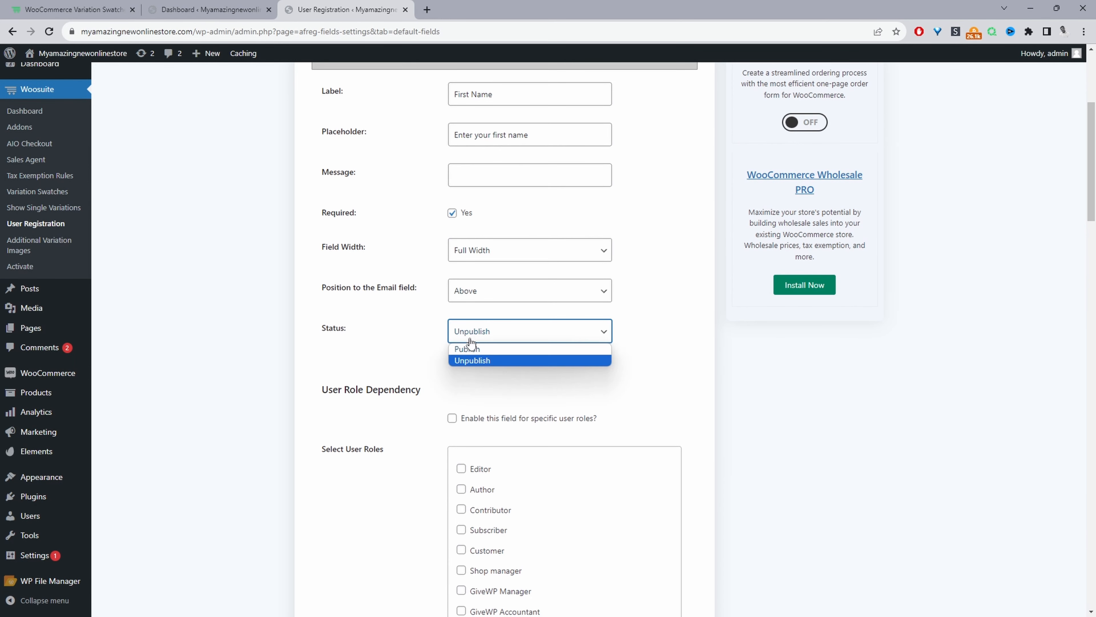
pyautogui.click(469, 348)
# Expand the Last Name field and set its status to Publish.
pyautogui.scroll(-12, 563, 355)
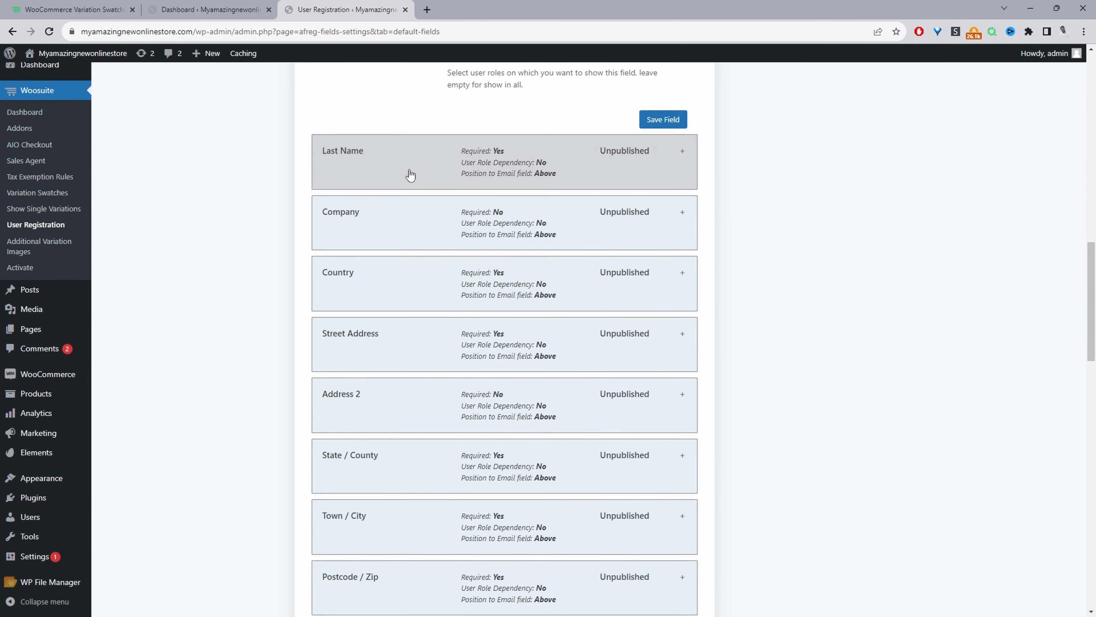
pyautogui.click(410, 175)
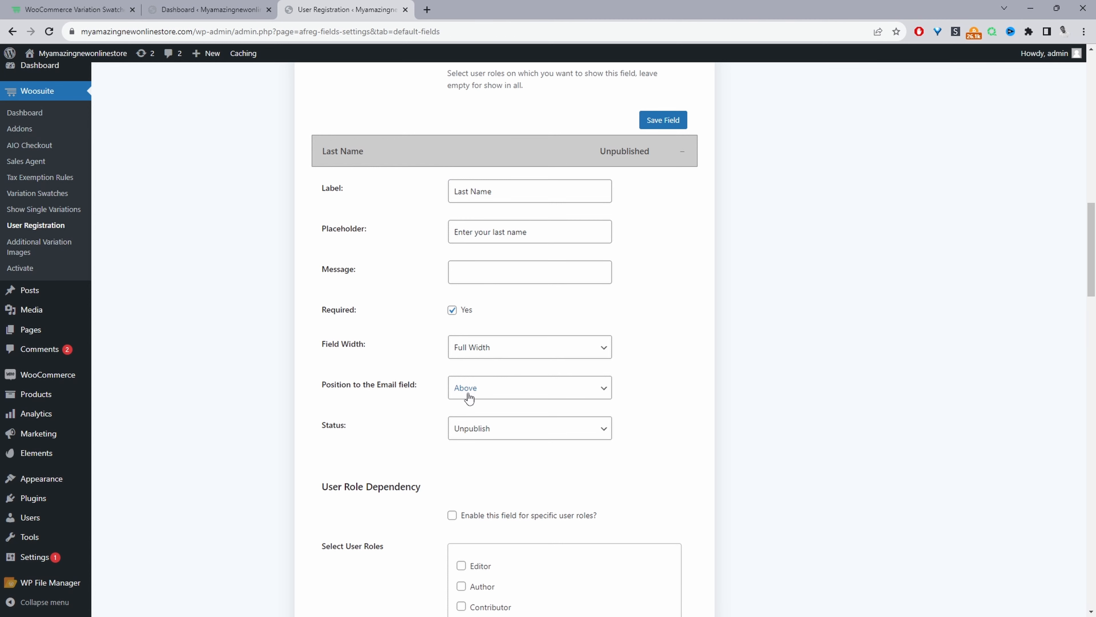
pyautogui.click(482, 429)
pyautogui.click(481, 449)
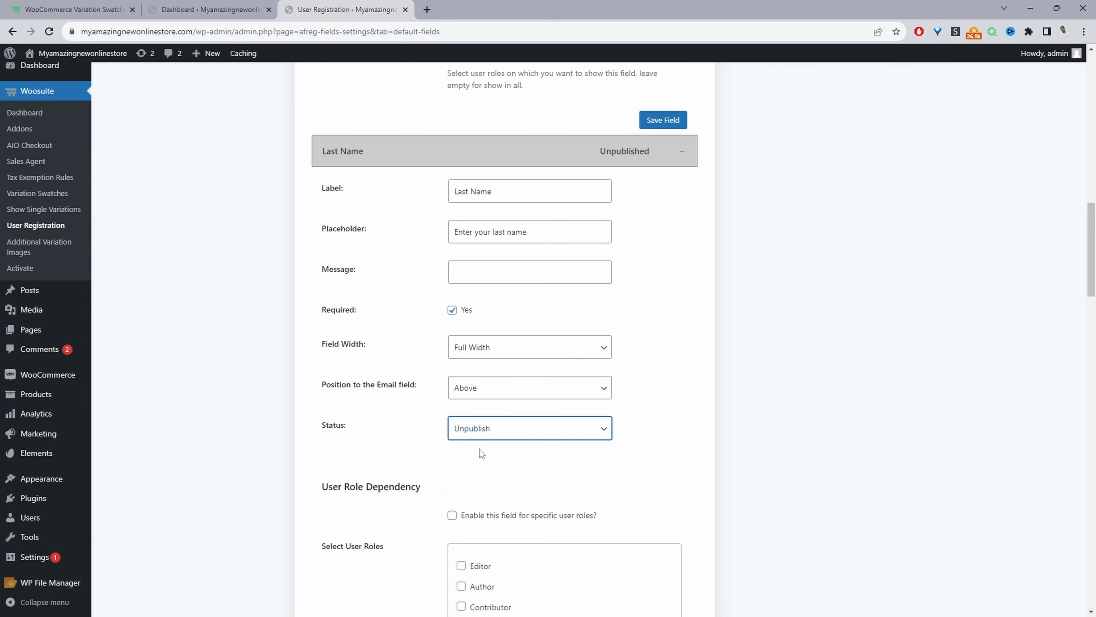
# Add a new registration field labelled Gender and set its type to Selectbox.
pyautogui.scroll(-15, 665, 406)
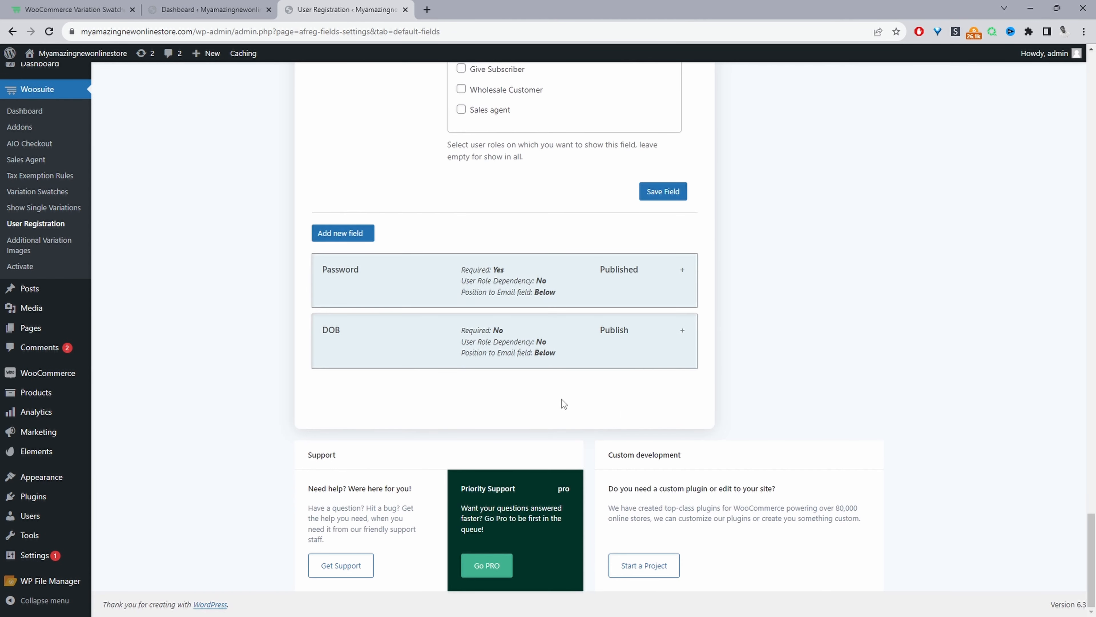
pyautogui.click(350, 238)
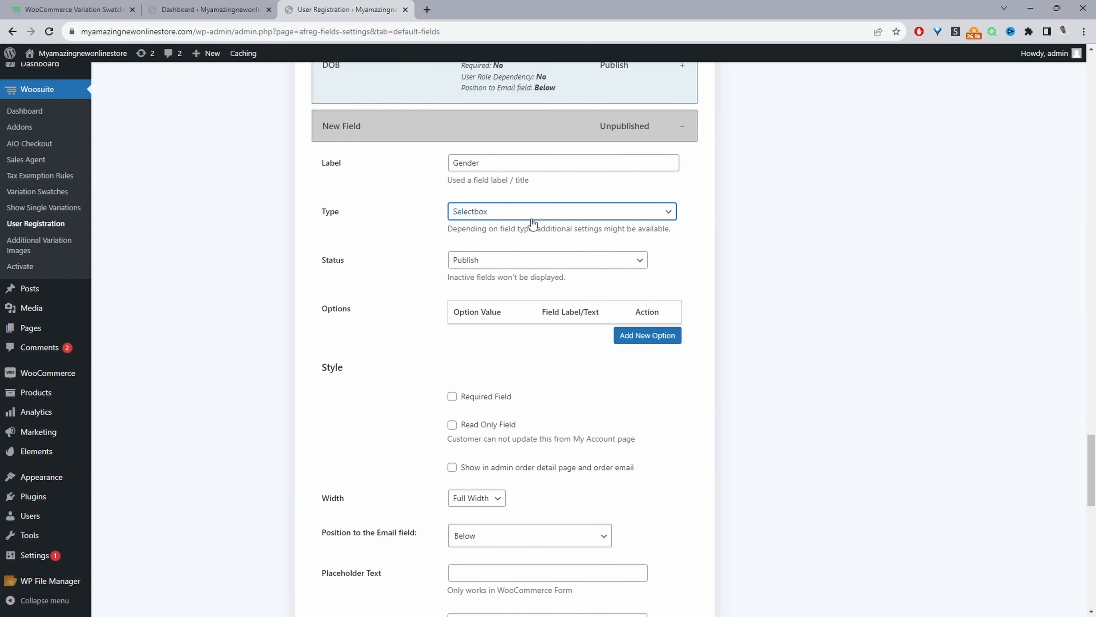
pyautogui.click(501, 220)
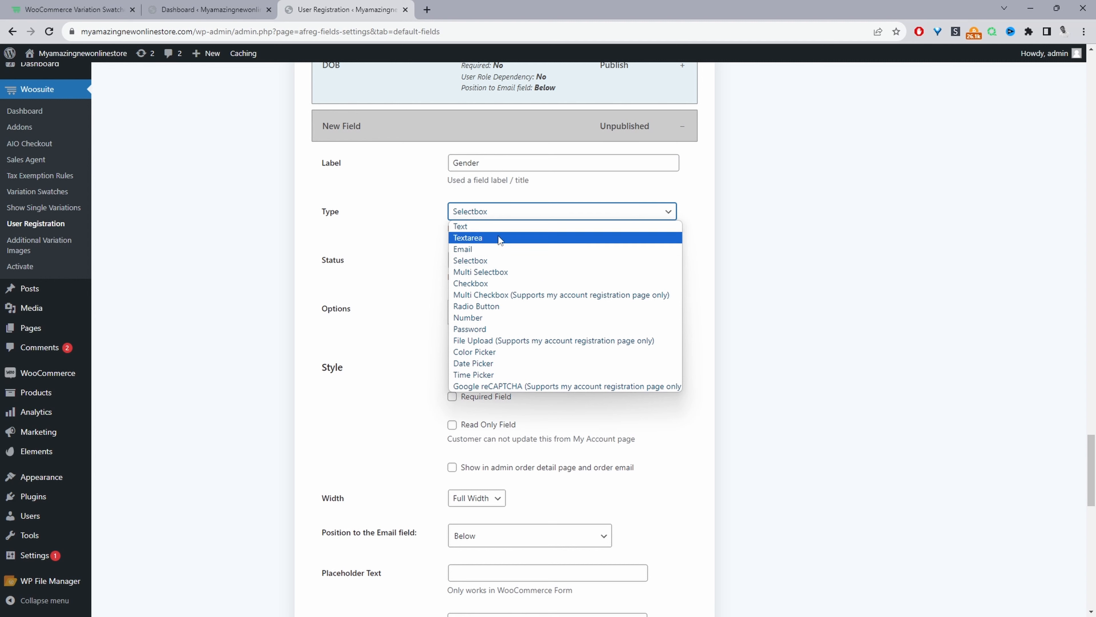
pyautogui.click(497, 257)
# Add three option rows to the Gender field and fill the first with value male and label Male.
pyautogui.click(630, 336)
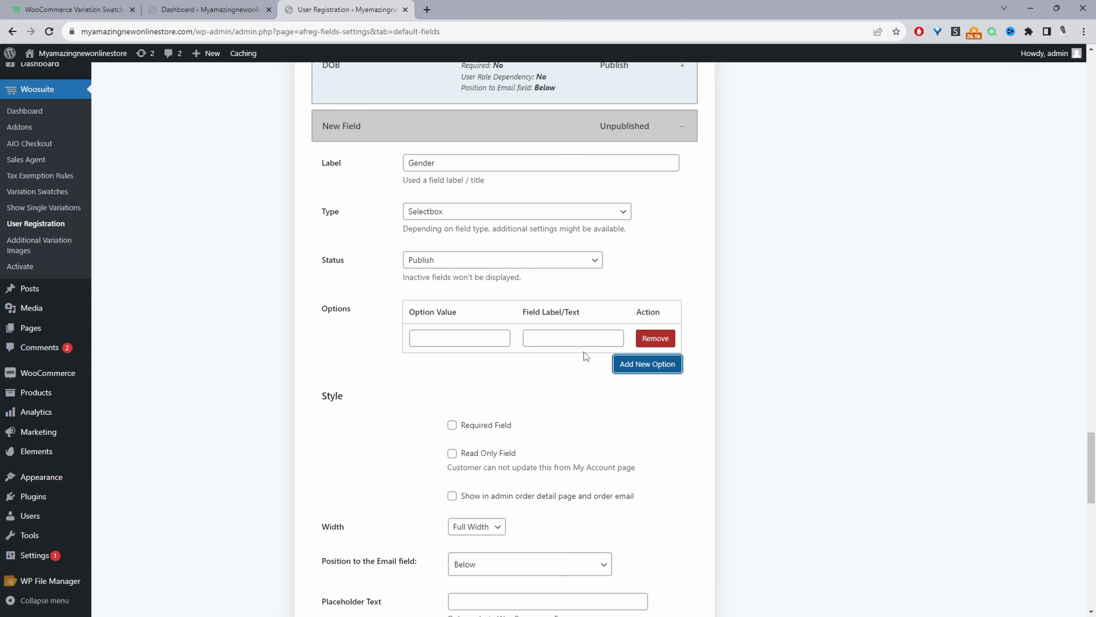
pyautogui.click(639, 367)
pyautogui.click(637, 391)
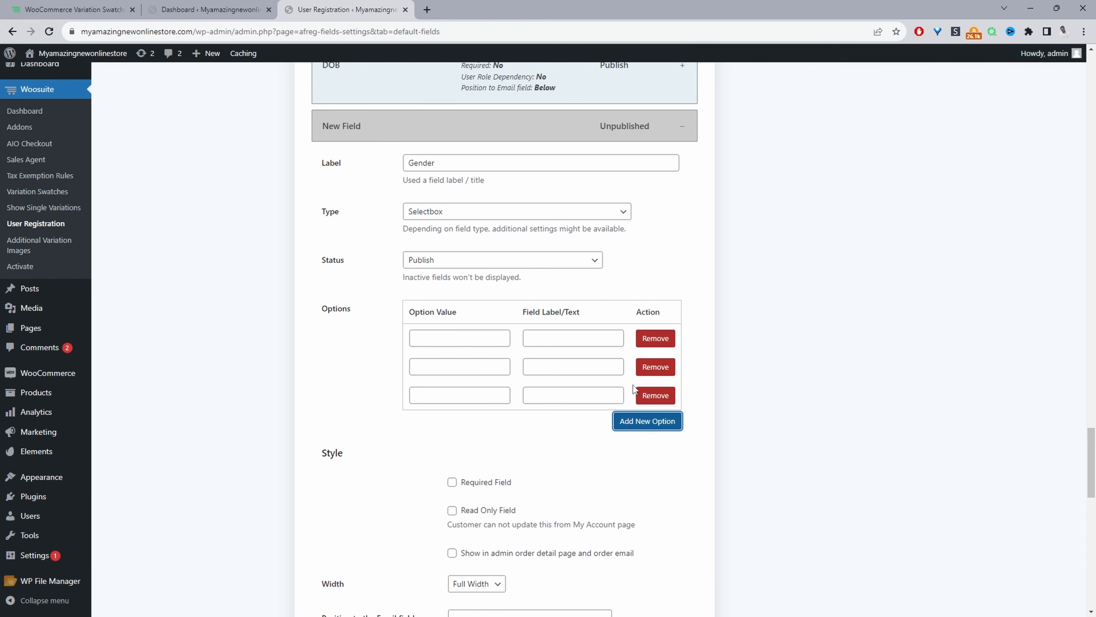
pyautogui.click(444, 338)
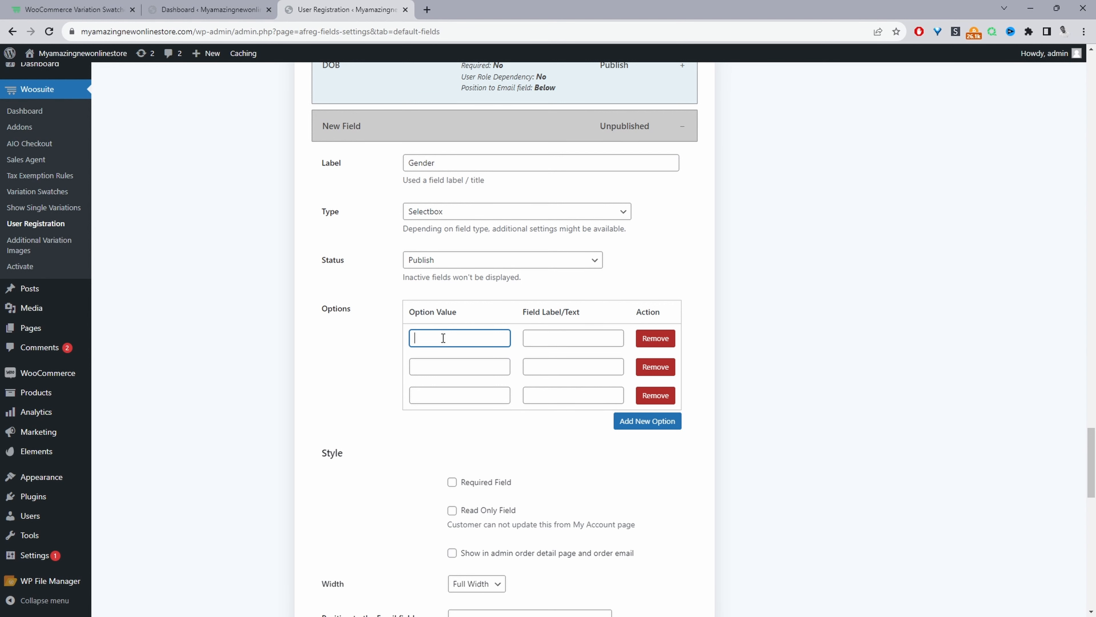
pyautogui.write('male')
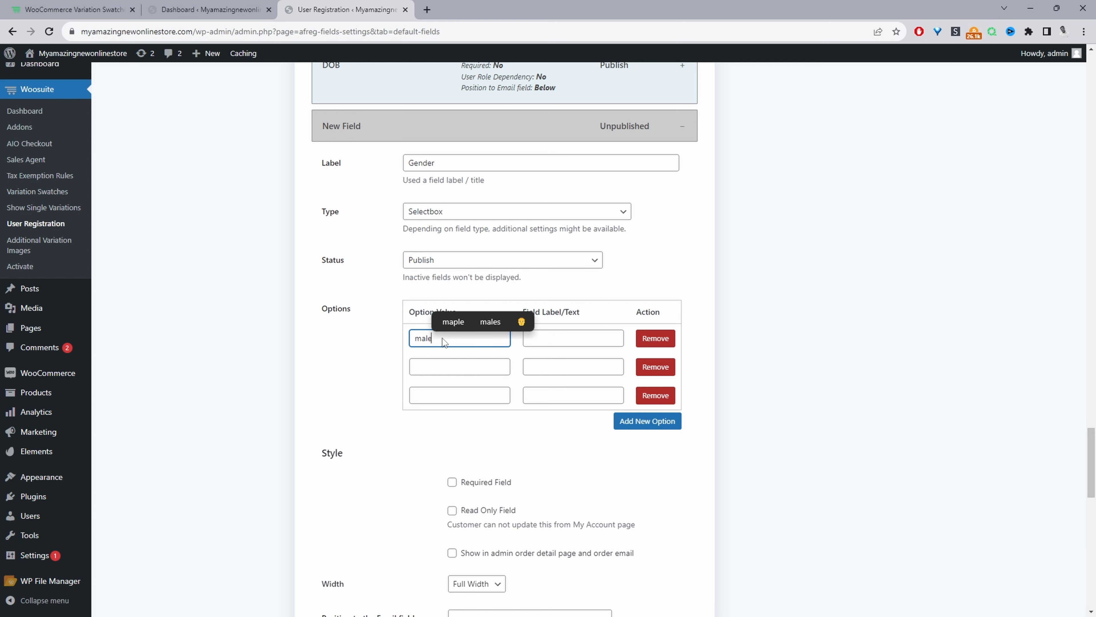
pyautogui.click(551, 339)
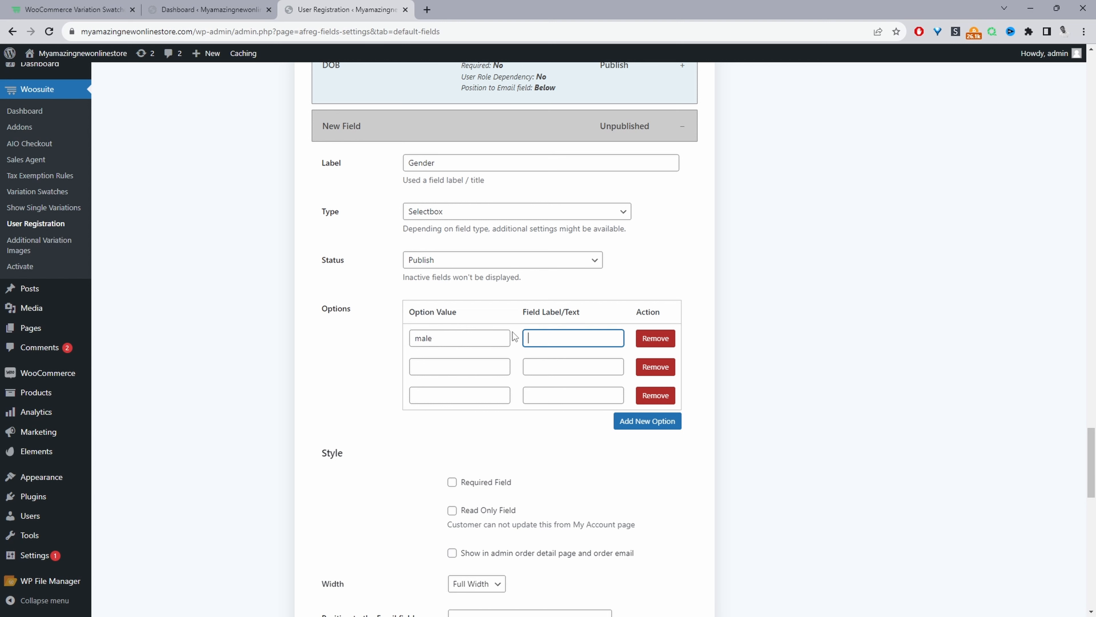
pyautogui.write('Male')
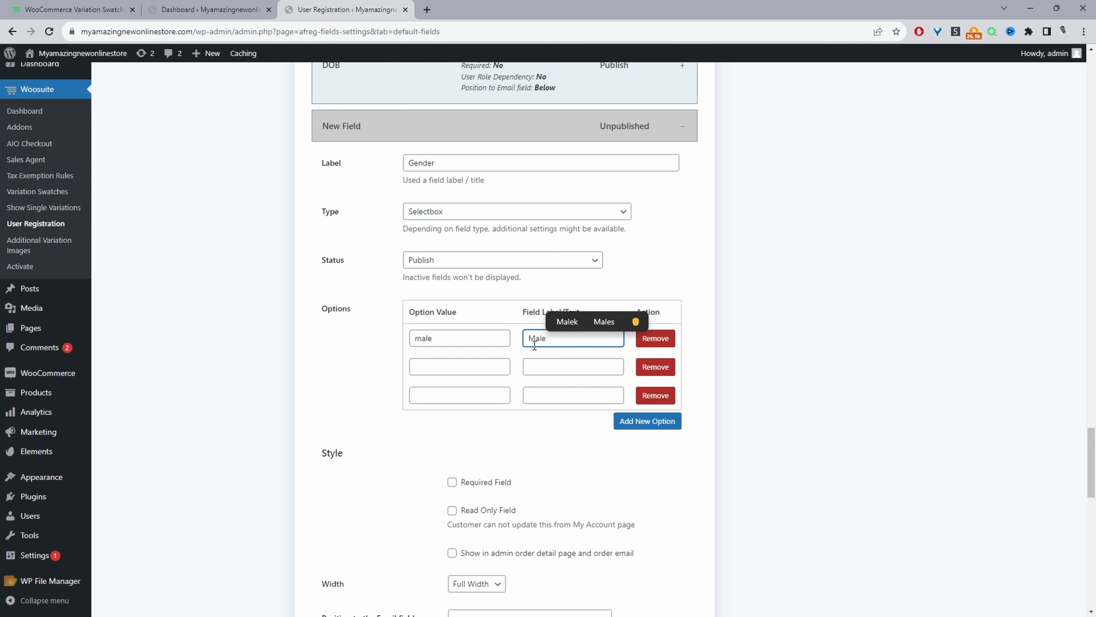
# Fill the remaining Gender options with value female and label Female, and value other and label Other.
pyautogui.click(469, 366)
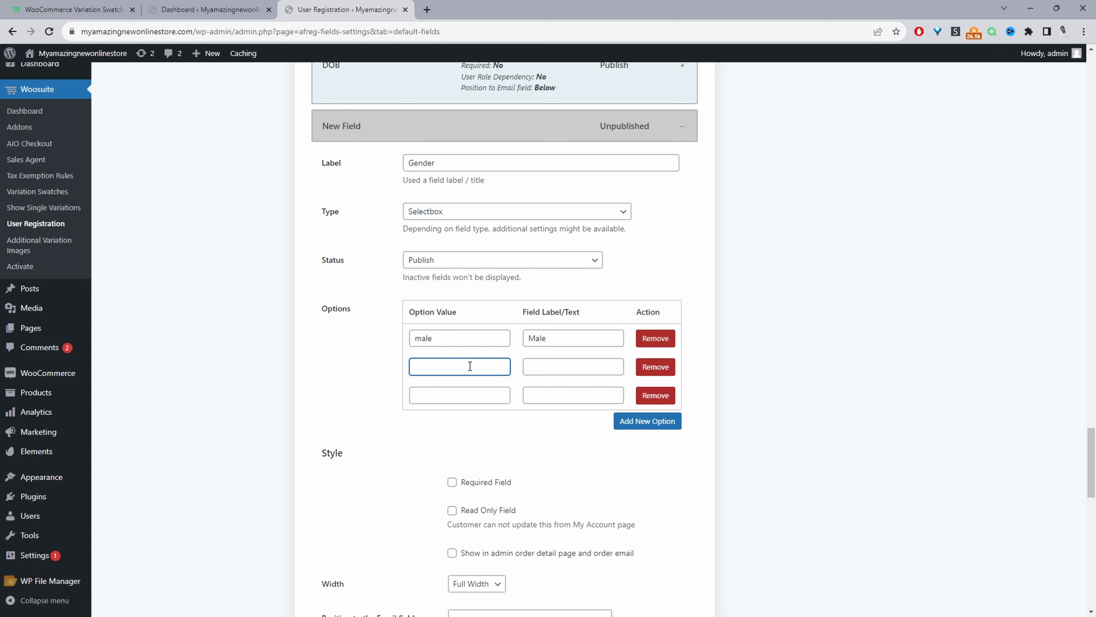
pyautogui.write('Fema')
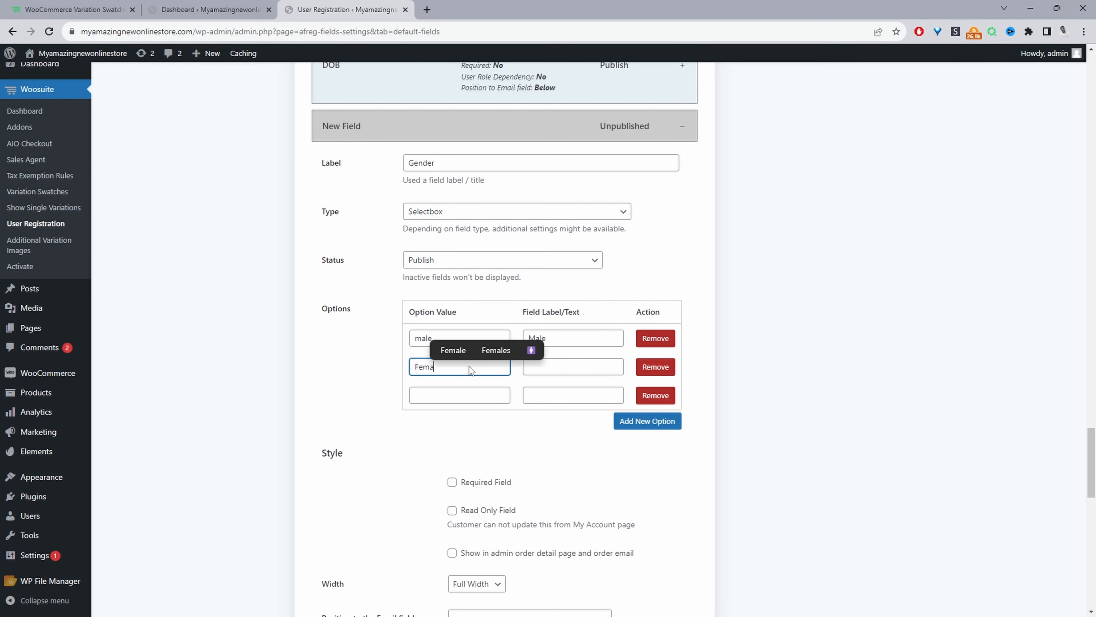
pyautogui.write('female')
pyautogui.press('Tab')
pyautogui.write('Female')
pyautogui.write('other')
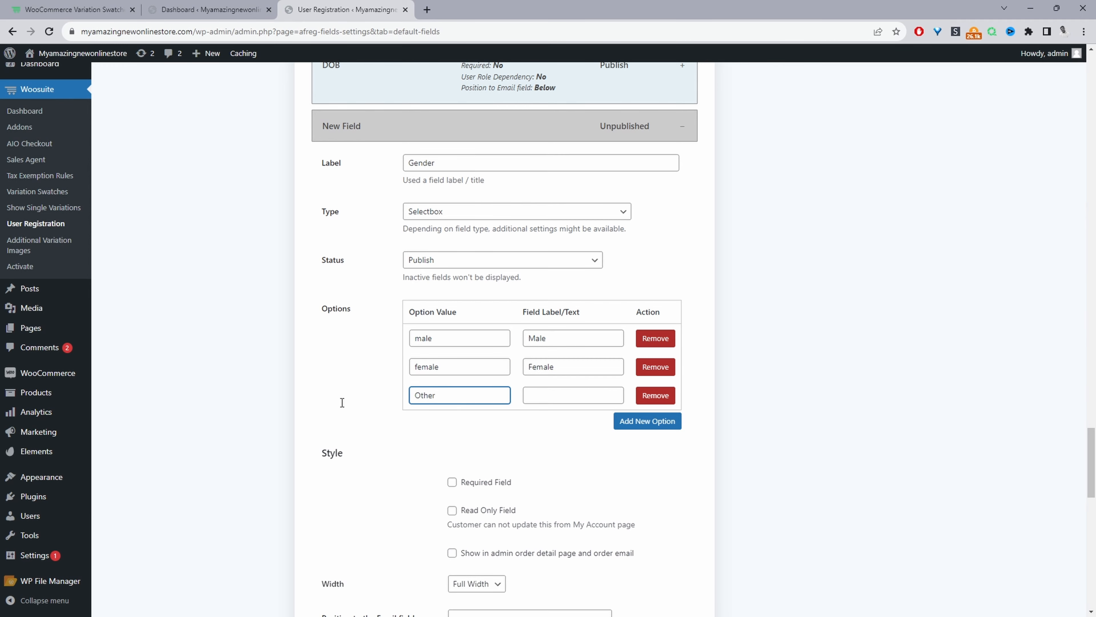
pyautogui.press('Tab')
pyautogui.write('Other')
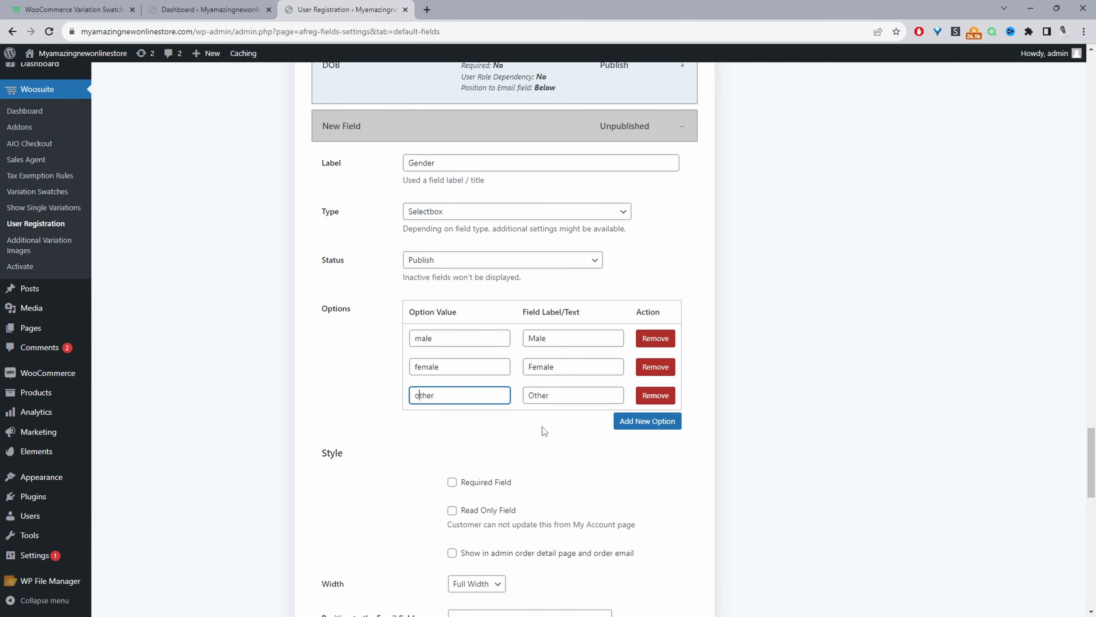
# Save all changes to the user registration fields.
pyautogui.scroll(-5, 542, 427)
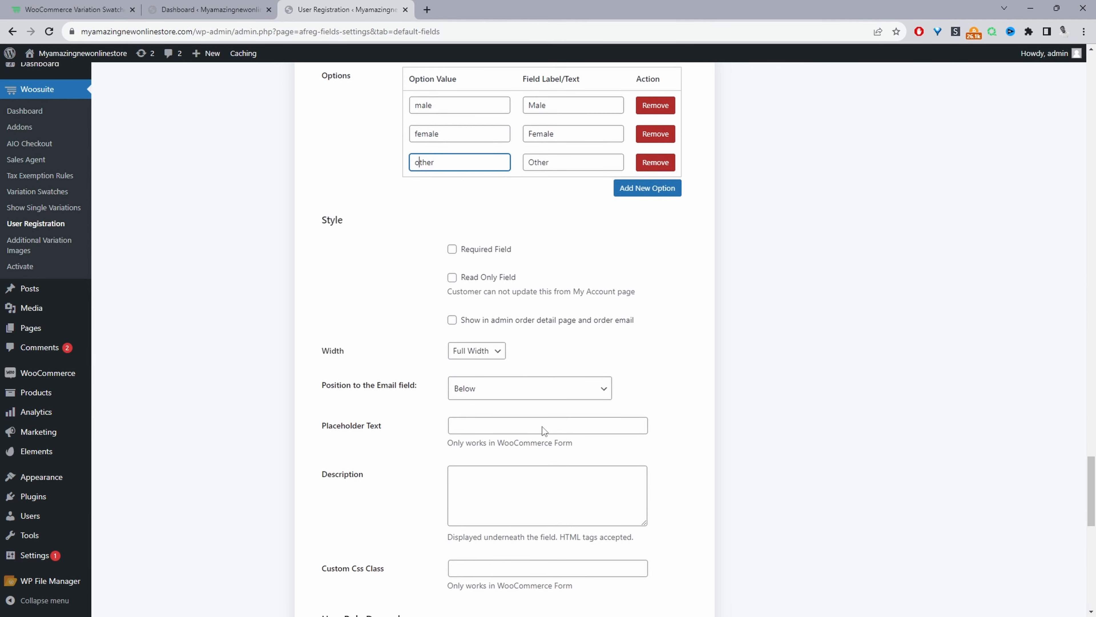
pyautogui.scroll(20, 542, 426)
pyautogui.scroll(10, 492, 234)
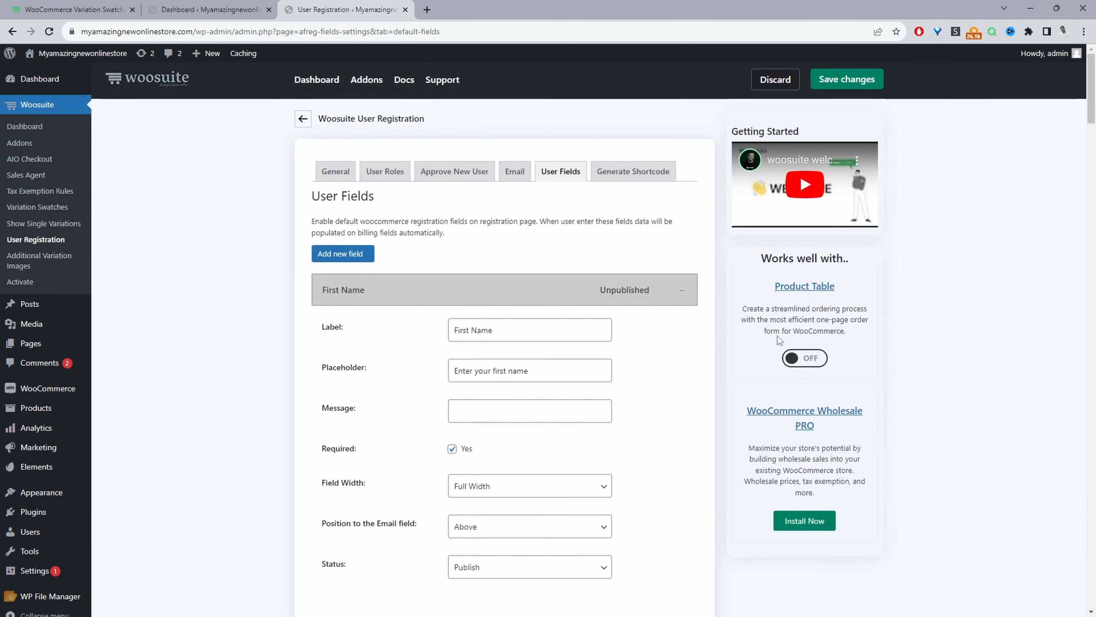
pyautogui.click(837, 82)
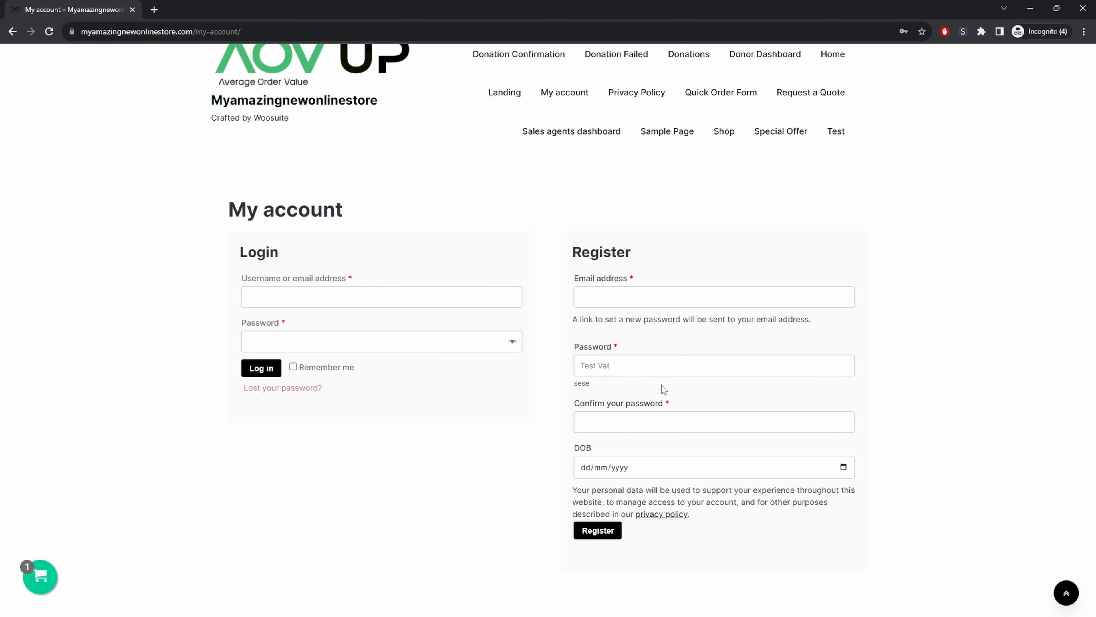
# Switch to the incognito store window and reload the My account page to check the registration form.
pyautogui.click(51, 34)
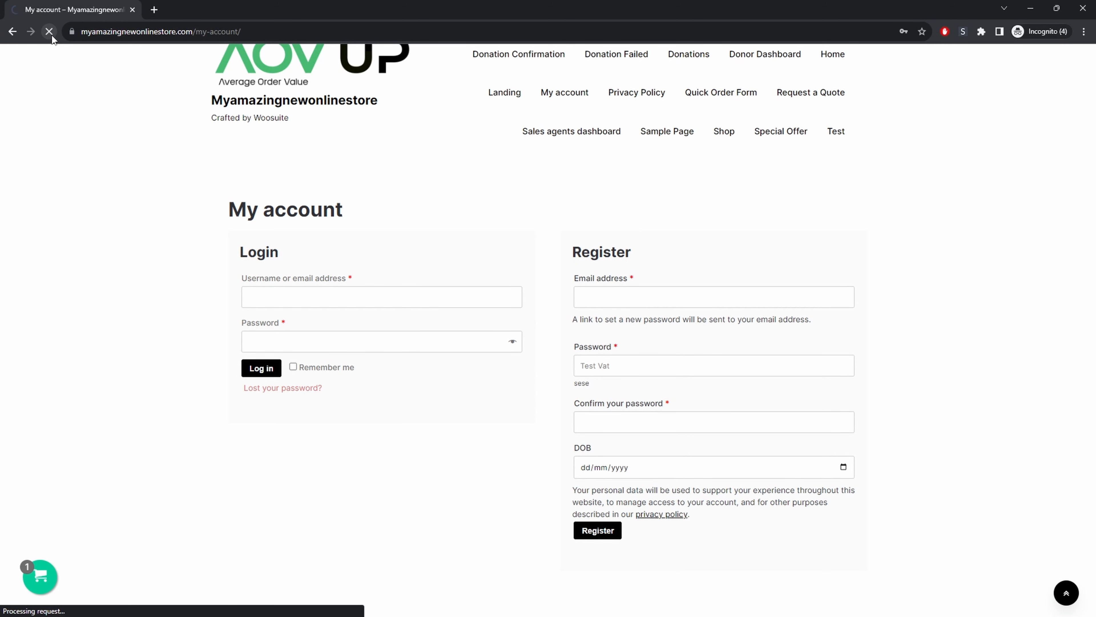